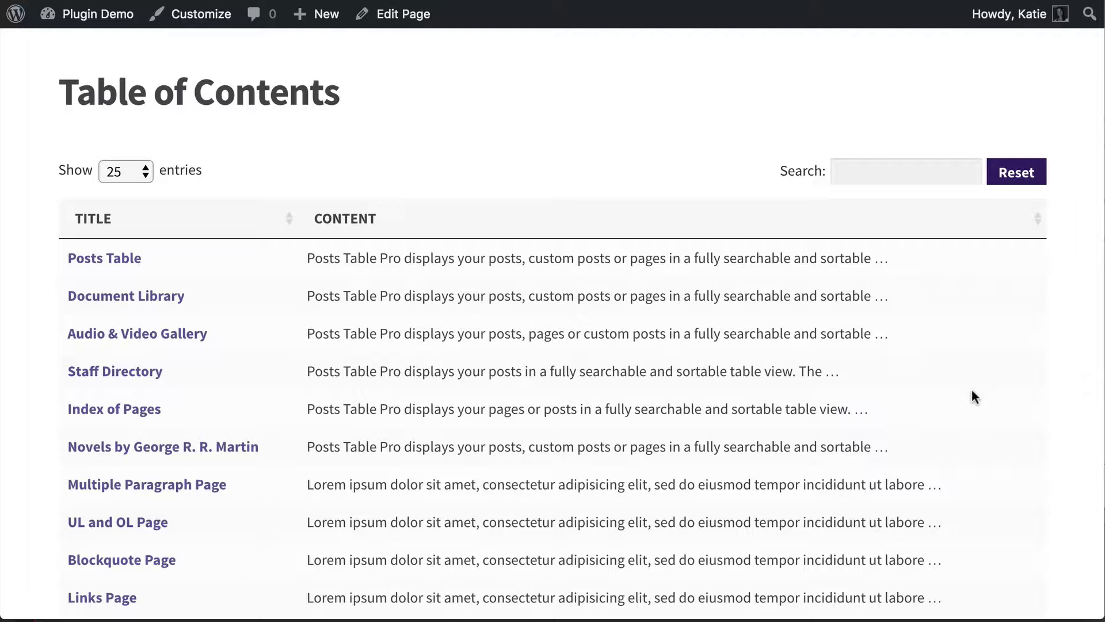
# - Look over the Table of Contents list and sort it by title and by content
pyautogui.scroll(-5, 286, 338)
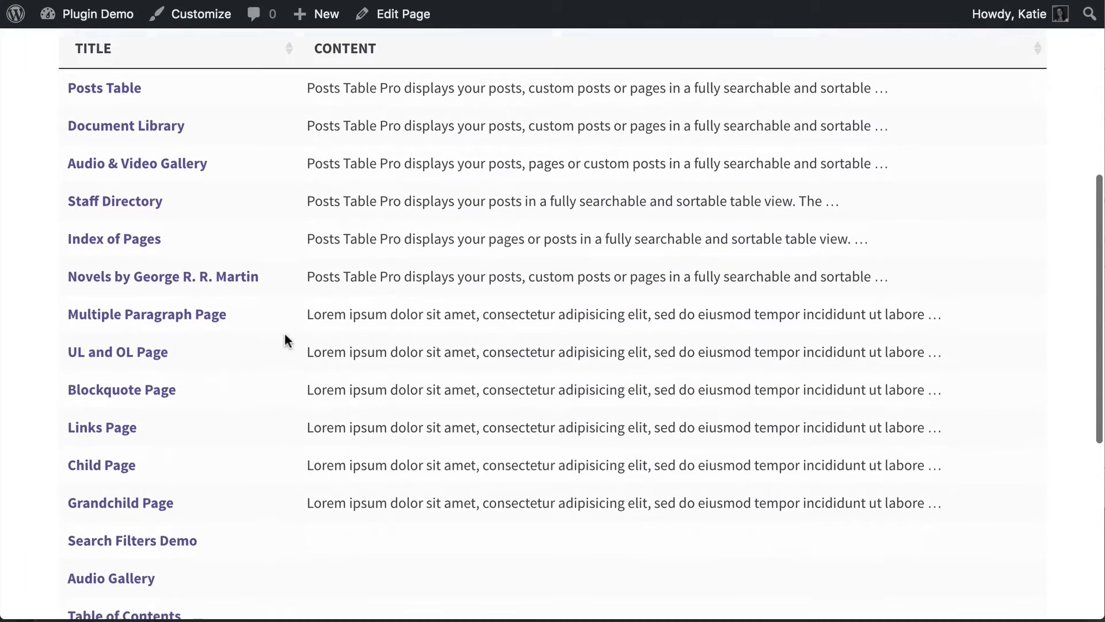
pyautogui.scroll(6, 284, 331)
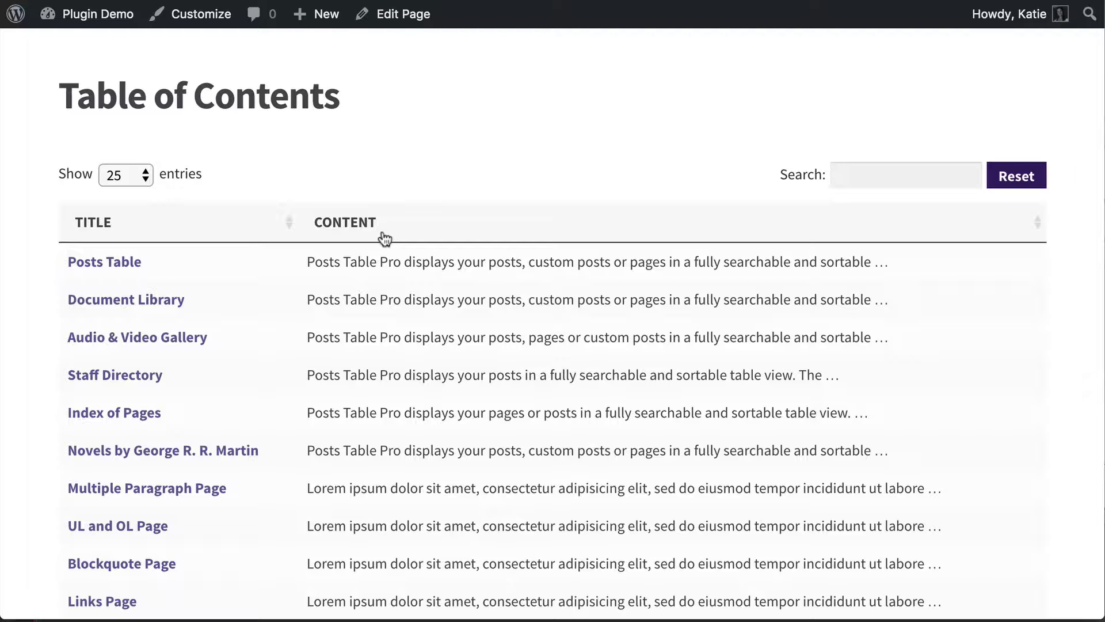
pyautogui.click(90, 229)
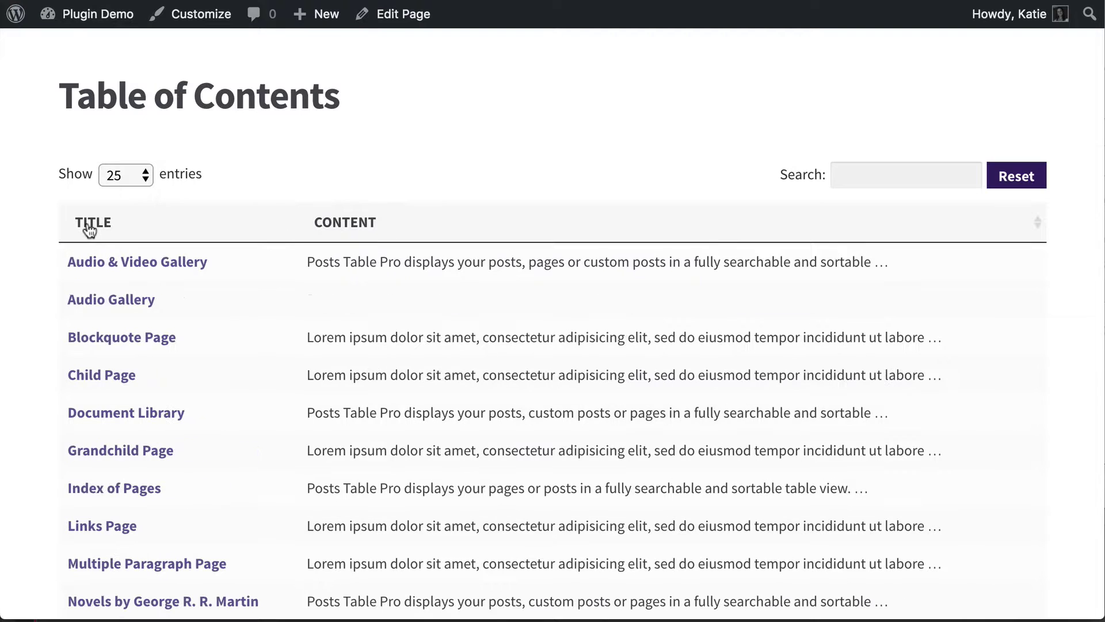
pyautogui.click(346, 226)
pyautogui.click(115, 229)
pyautogui.click(327, 230)
# - Search the Table of Contents list for "link" and clear the search term
pyautogui.click(873, 177)
pyautogui.write('link')
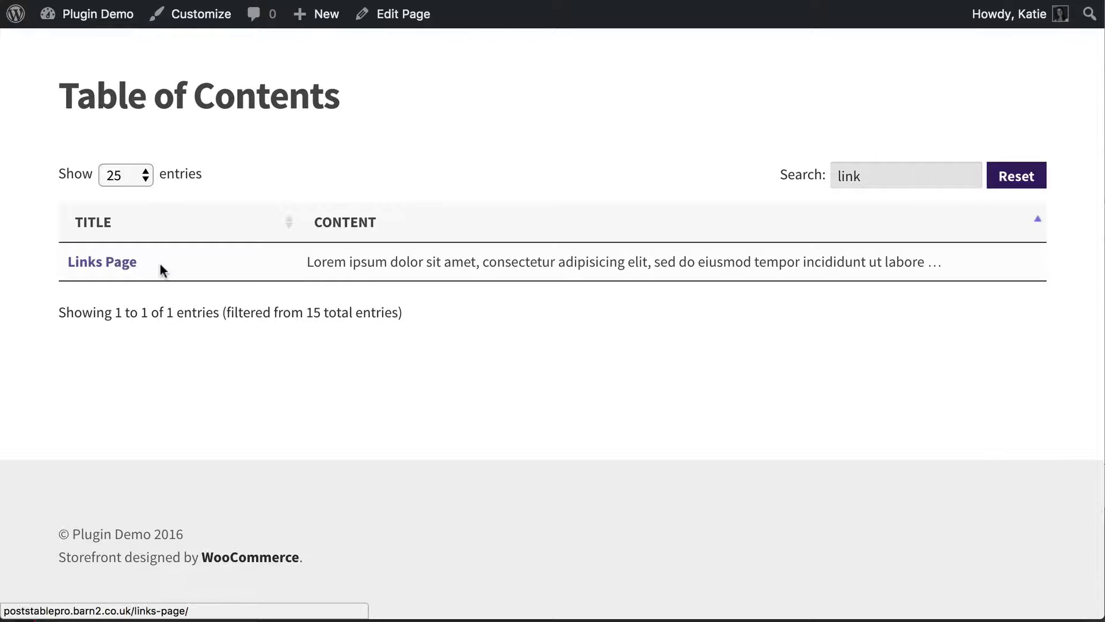
pyautogui.moveTo(874, 182); pyautogui.dragTo(793, 183)
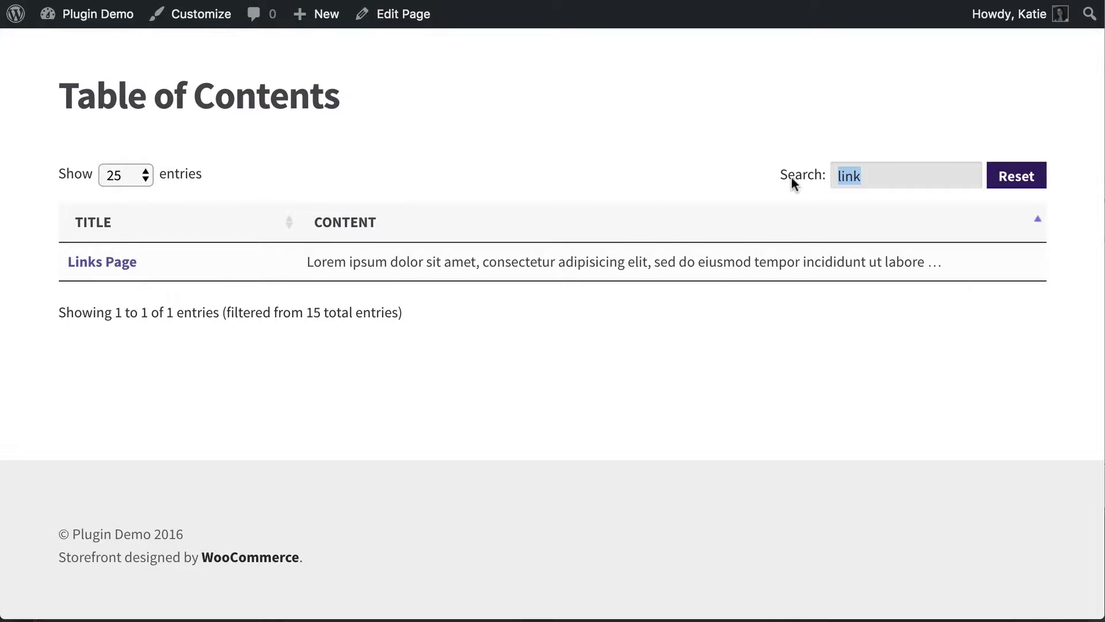
pyautogui.press('BackSpace')
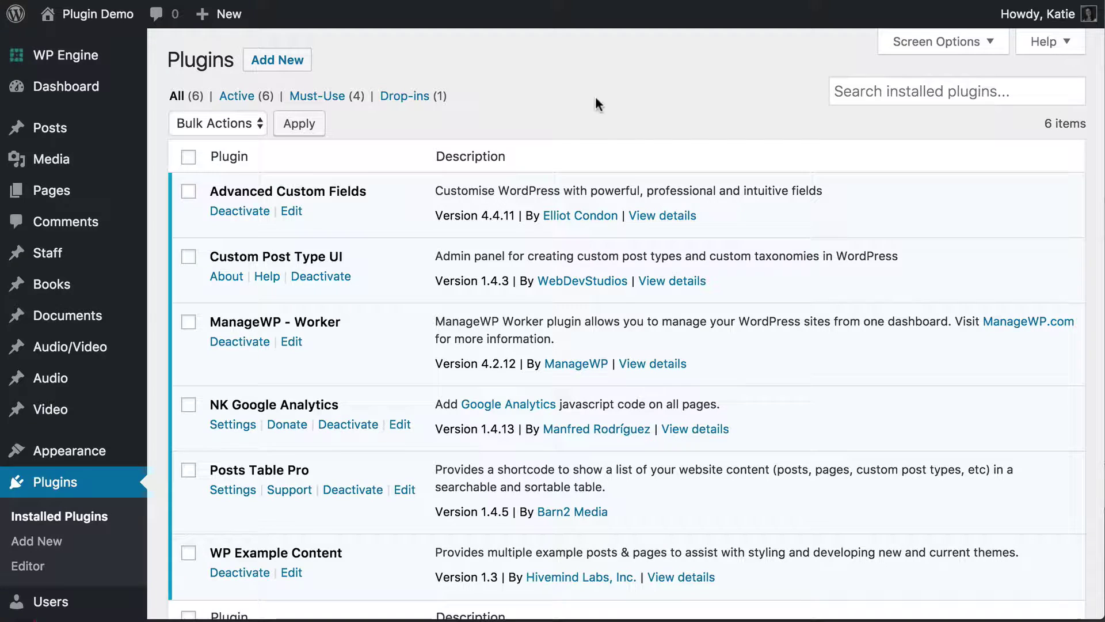
# - Check the Posts Table Pro entry among the installed plugins and review the site's list of pages
pyautogui.moveTo(208, 468); pyautogui.dragTo(314, 468)
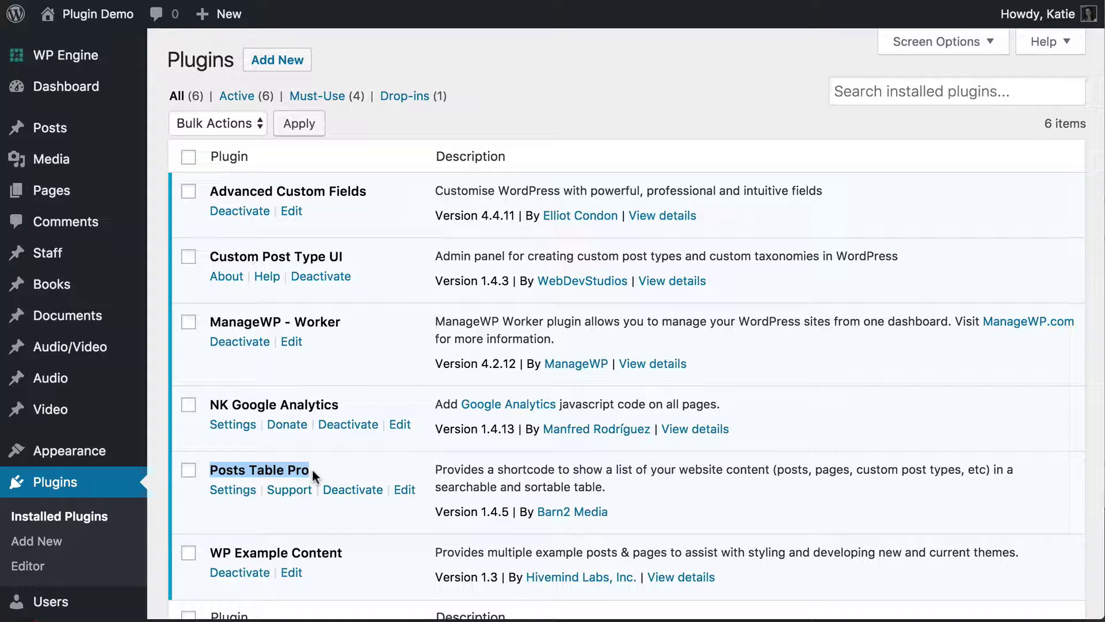
pyautogui.click(53, 194)
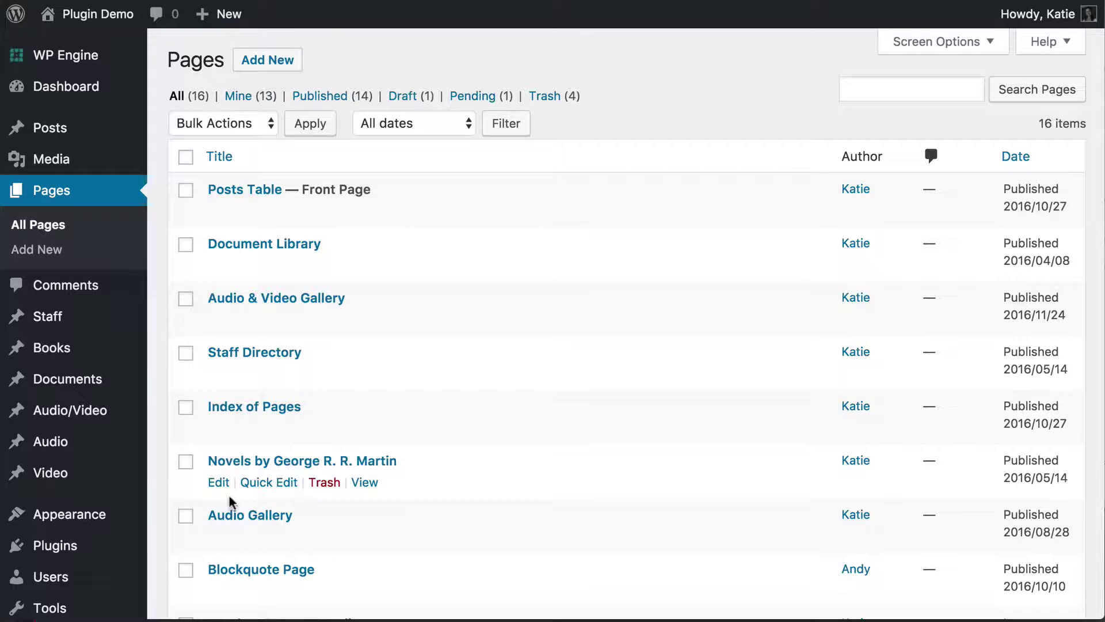
pyautogui.moveTo(57, 546)
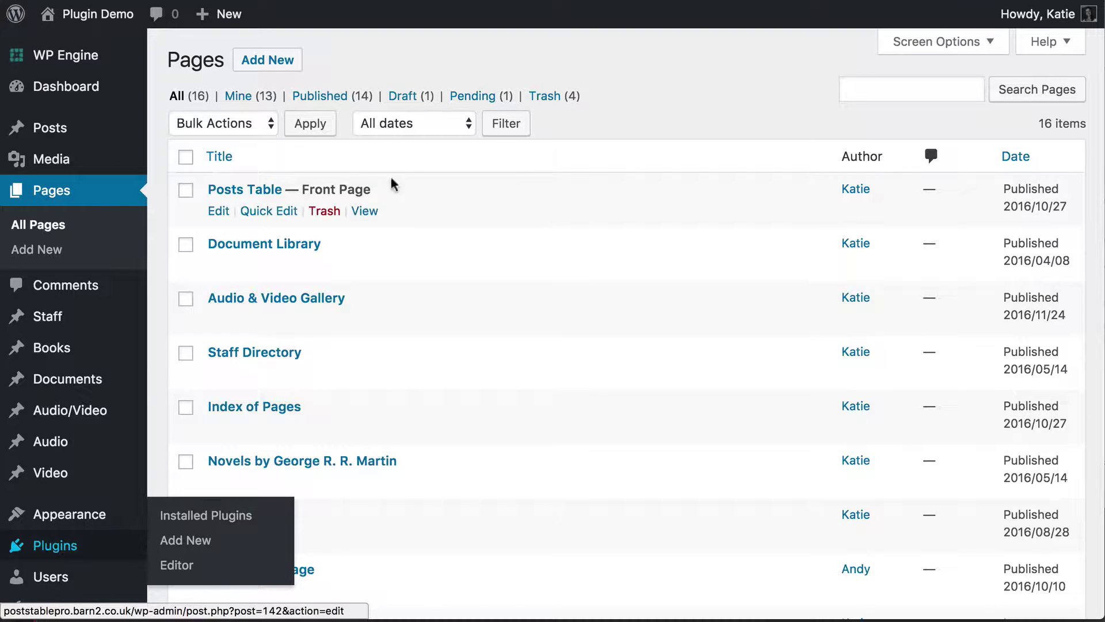
pyautogui.scroll(-10, 359, 471)
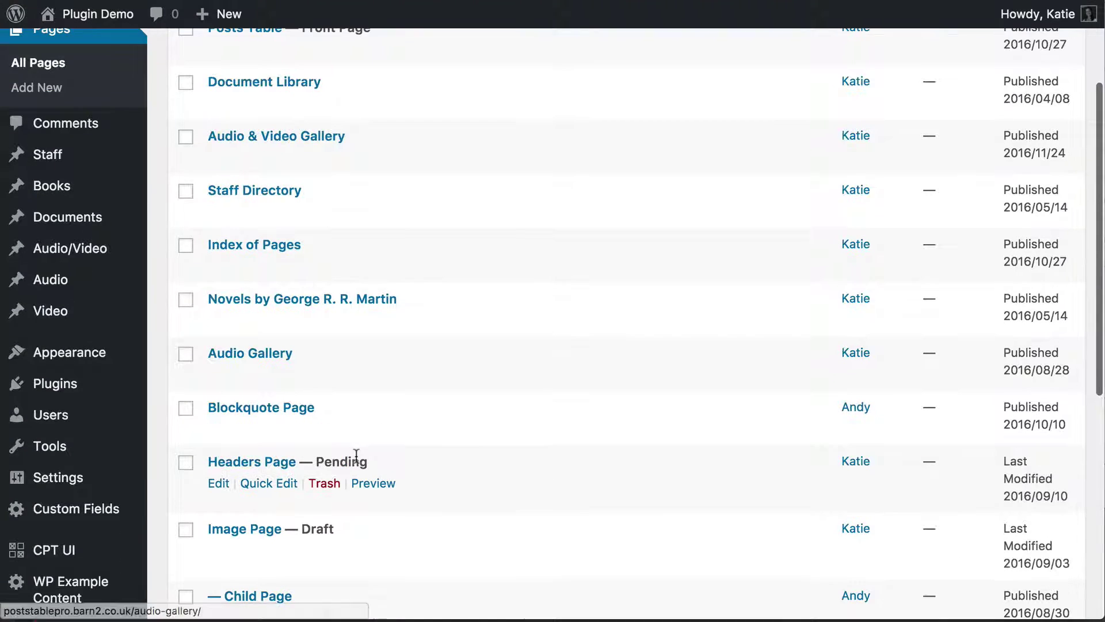
pyautogui.scroll(10, 360, 451)
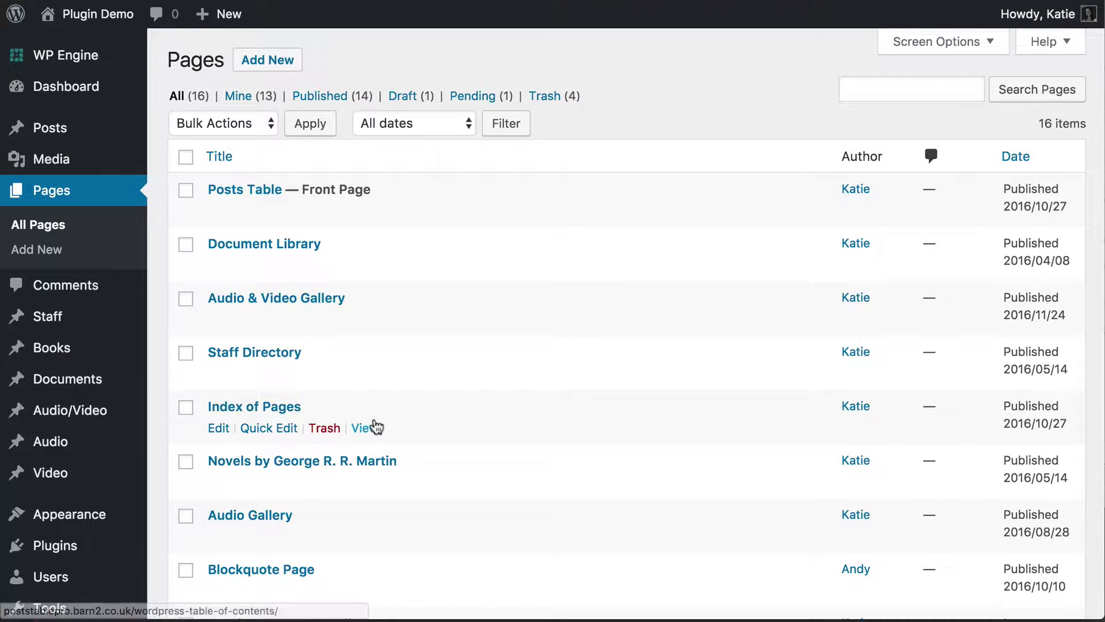
# - Add a new page titled "Table of Contents"
pyautogui.click(266, 61)
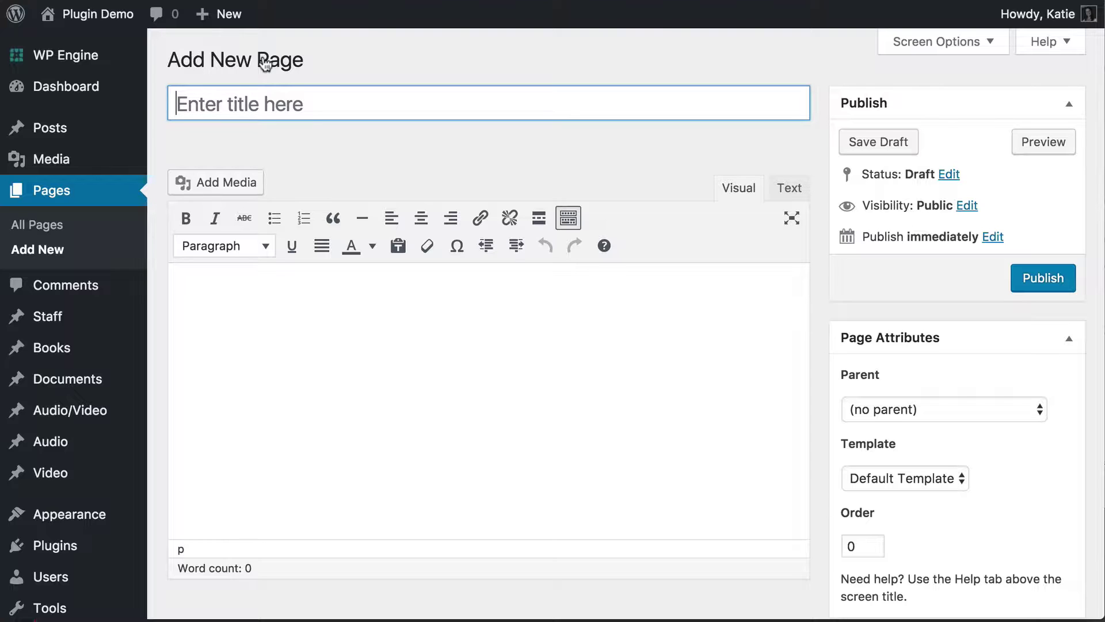
pyautogui.write('Ta')
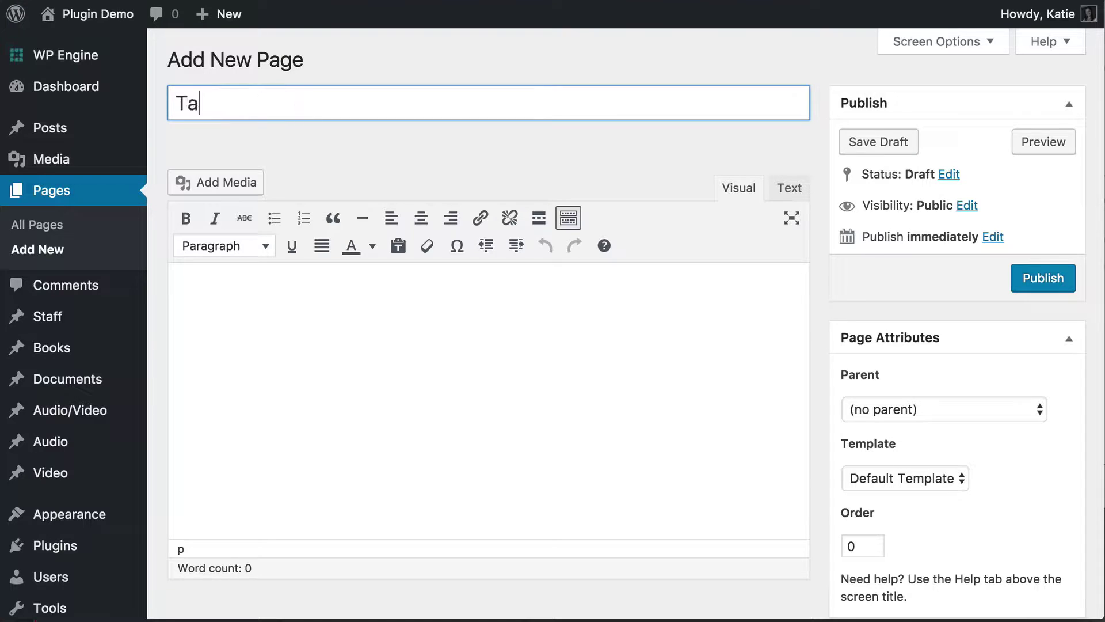
pyautogui.write('ble ofr')
pyautogui.press('BackSpace')
pyautogui.write('Co')
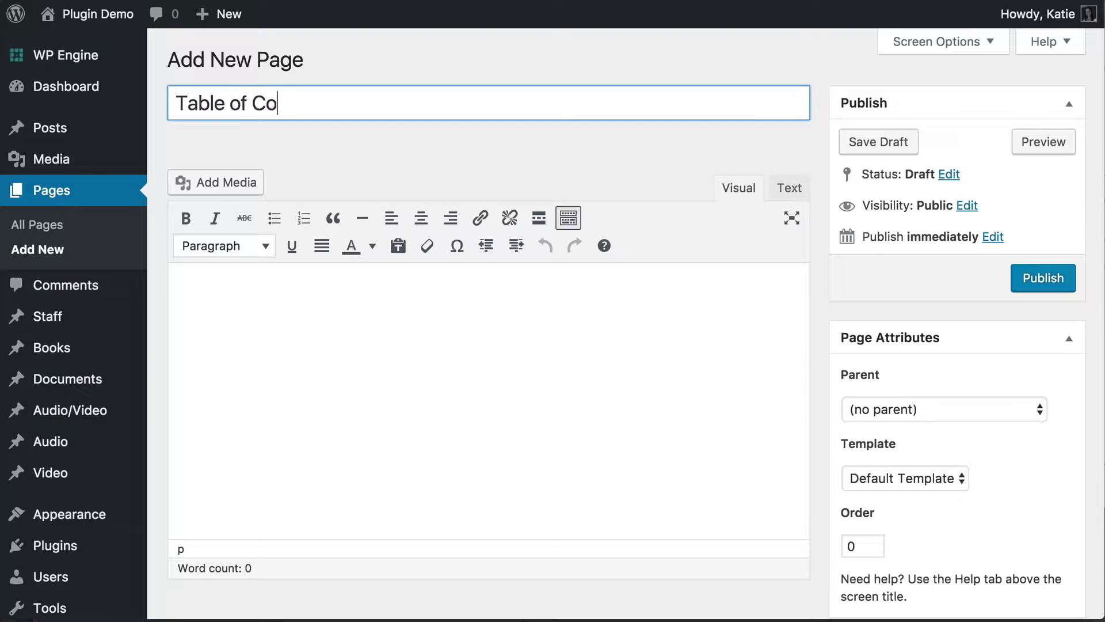
pyautogui.write('ntentns')
pyautogui.press('BackSpace')
pyautogui.press('BackSpace')
pyautogui.write('s')
# - Insert the shortcode [posts_table] in the page content and publish the page
pyautogui.click(336, 315)
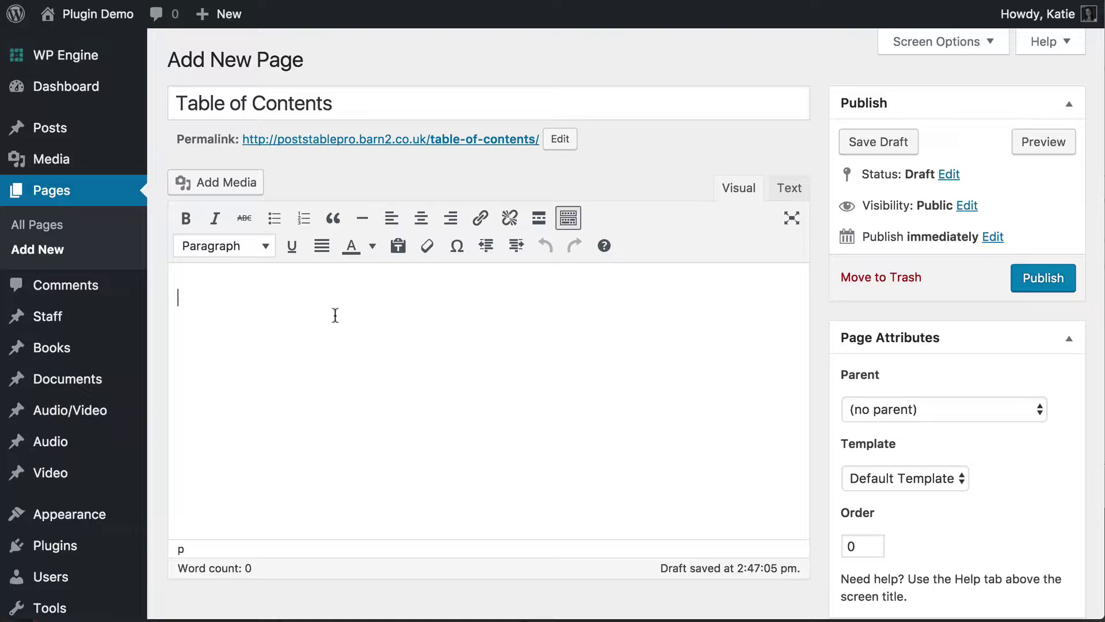
pyautogui.write('[posts_table')
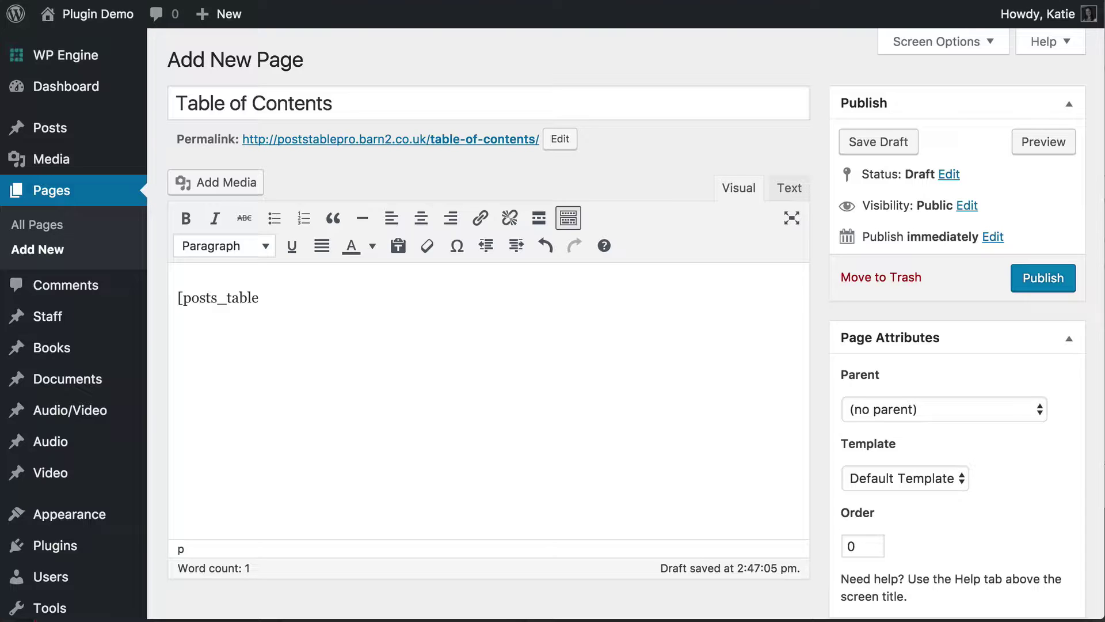
pyautogui.write(']')
pyautogui.moveTo(277, 313); pyautogui.dragTo(178, 290)
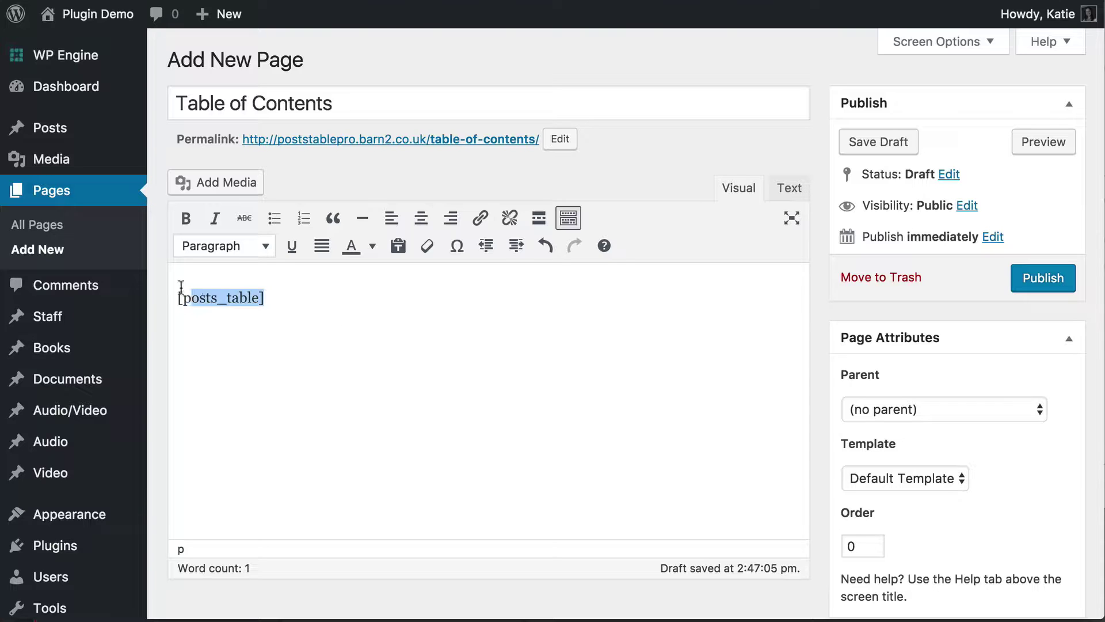
pyautogui.click(1044, 272)
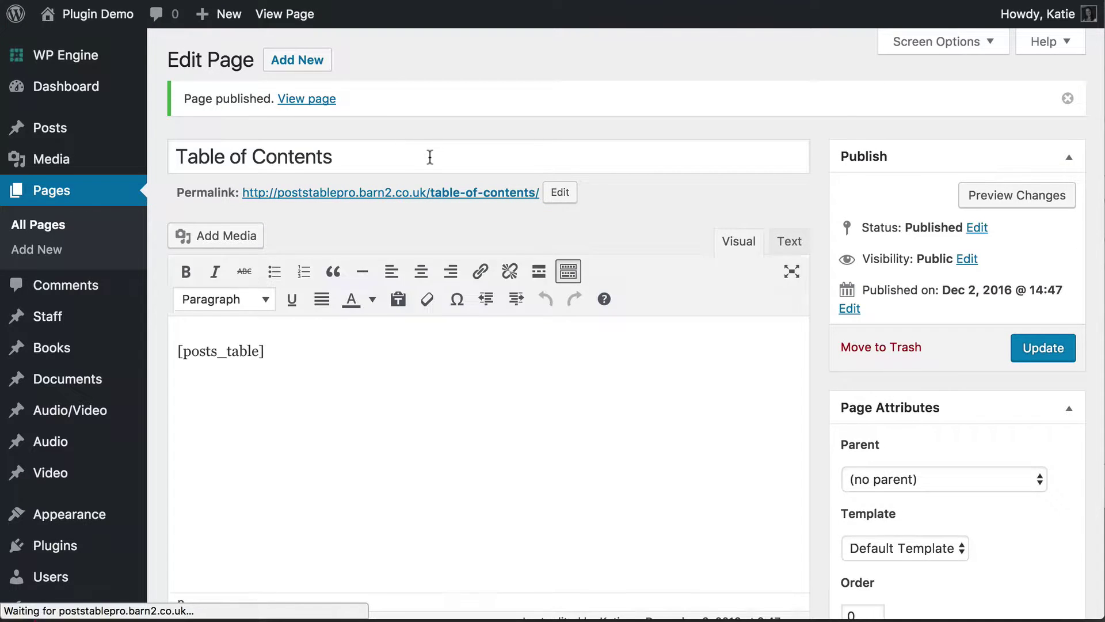
# - Open the published Table of Contents page in a new tab and examine its table of posts
pyautogui.rightClick(270, 12)
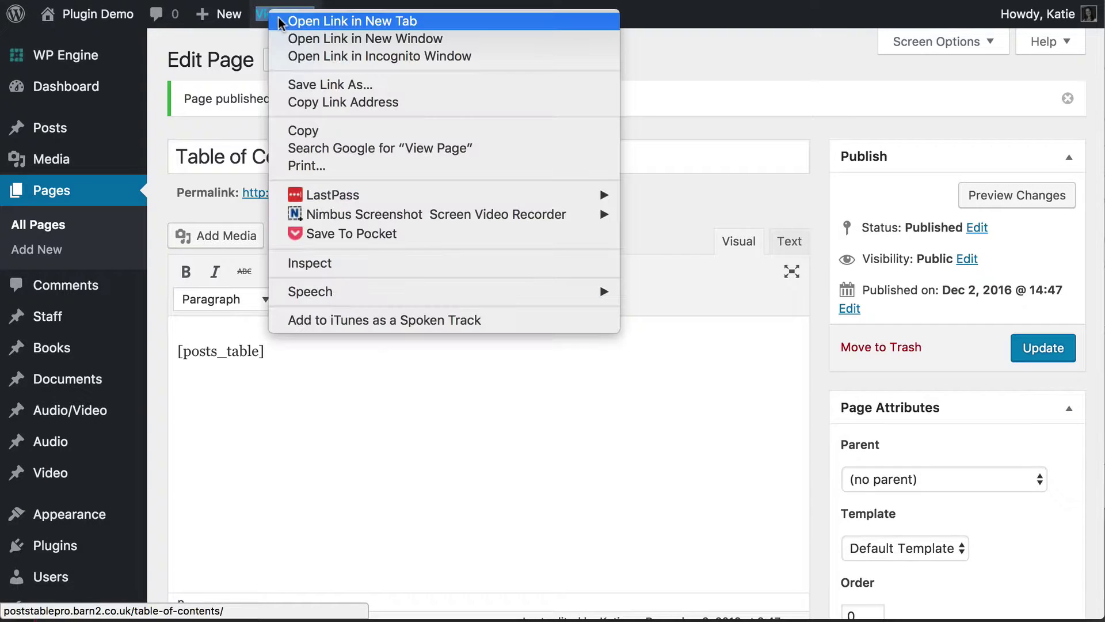
pyautogui.click(283, 22)
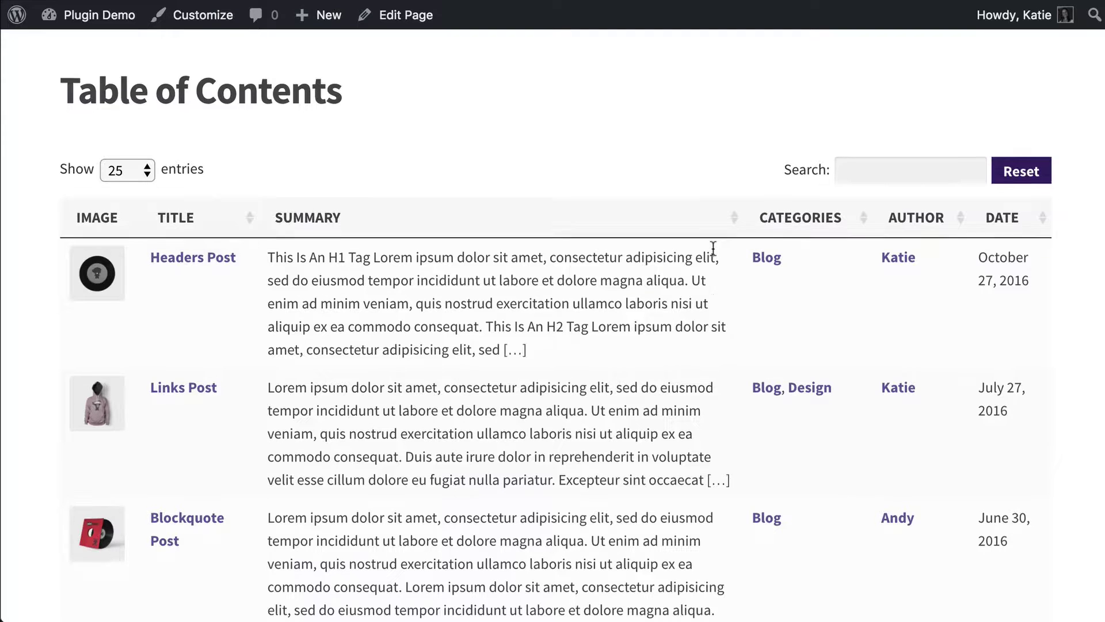
pyautogui.scroll(-3, 712, 247)
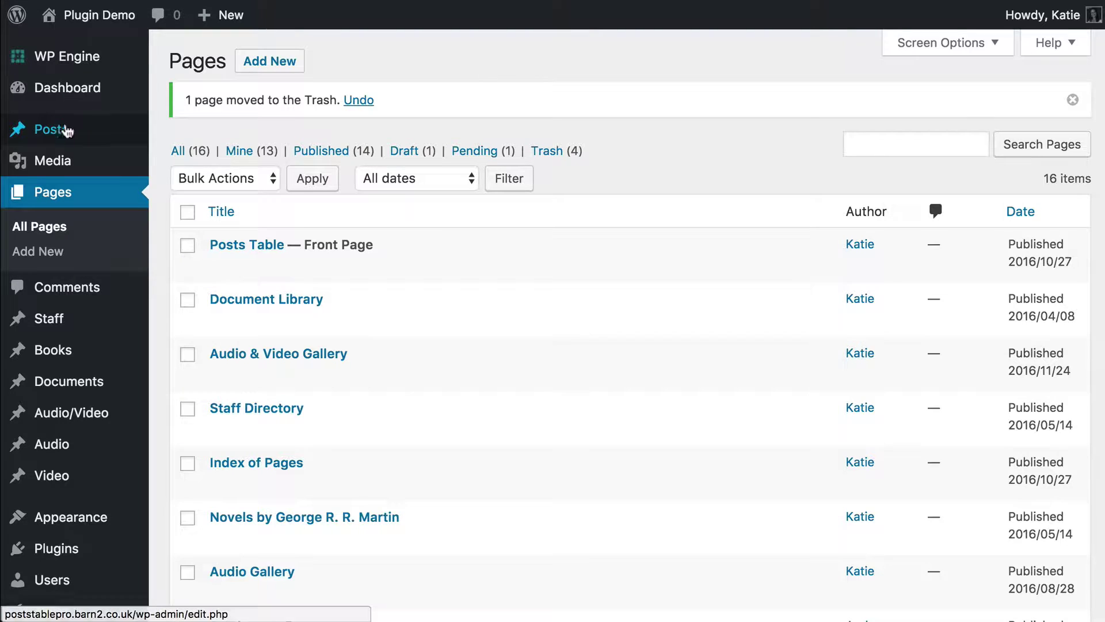
pyautogui.moveTo(68, 131)
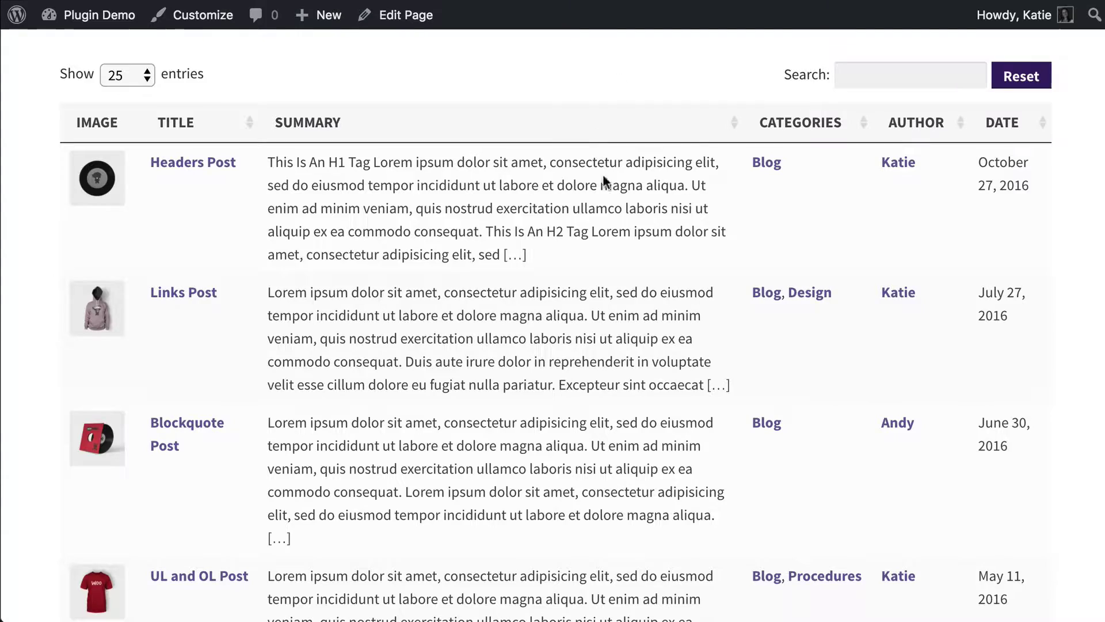
pyautogui.scroll(3, 606, 181)
pyautogui.scroll(-2, 606, 181)
pyautogui.scroll(-2, 606, 187)
pyautogui.scroll(2, 599, 190)
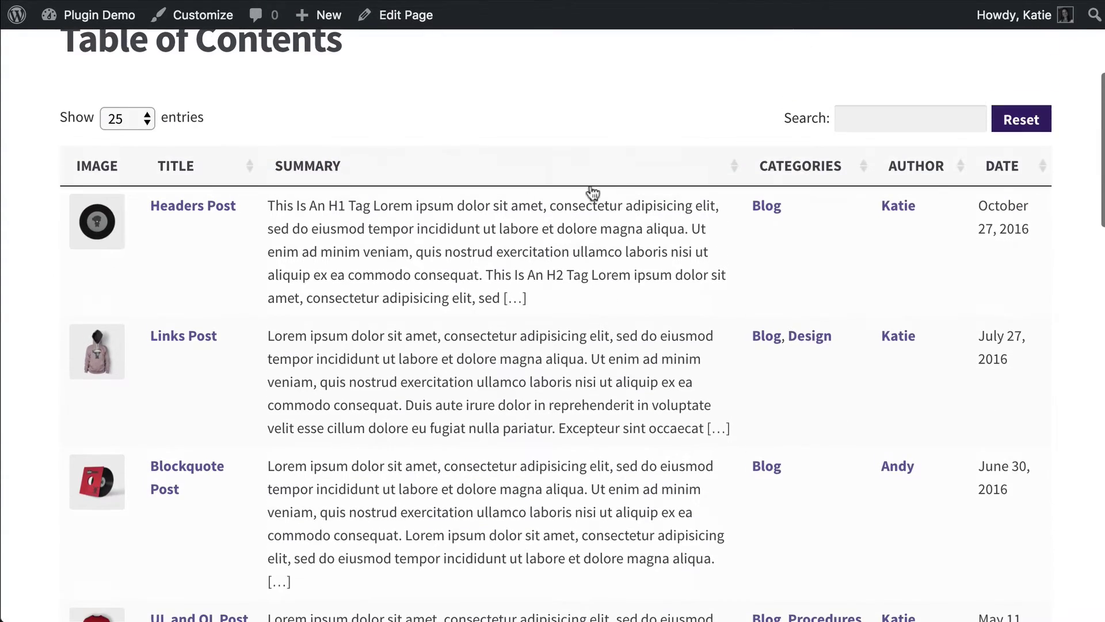
# - Sort the posts table by categories and by author, search it for "post", and examine the summary column
pyautogui.click(803, 168)
pyautogui.click(893, 169)
pyautogui.click(875, 117)
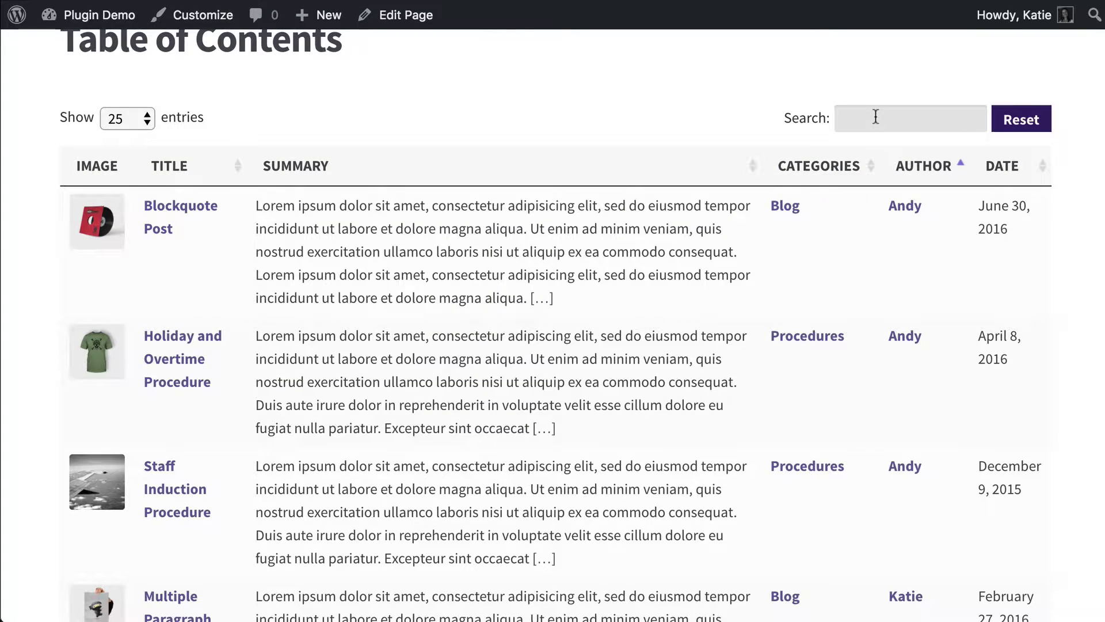
pyautogui.write('post')
pyautogui.moveTo(896, 116); pyautogui.dragTo(815, 132)
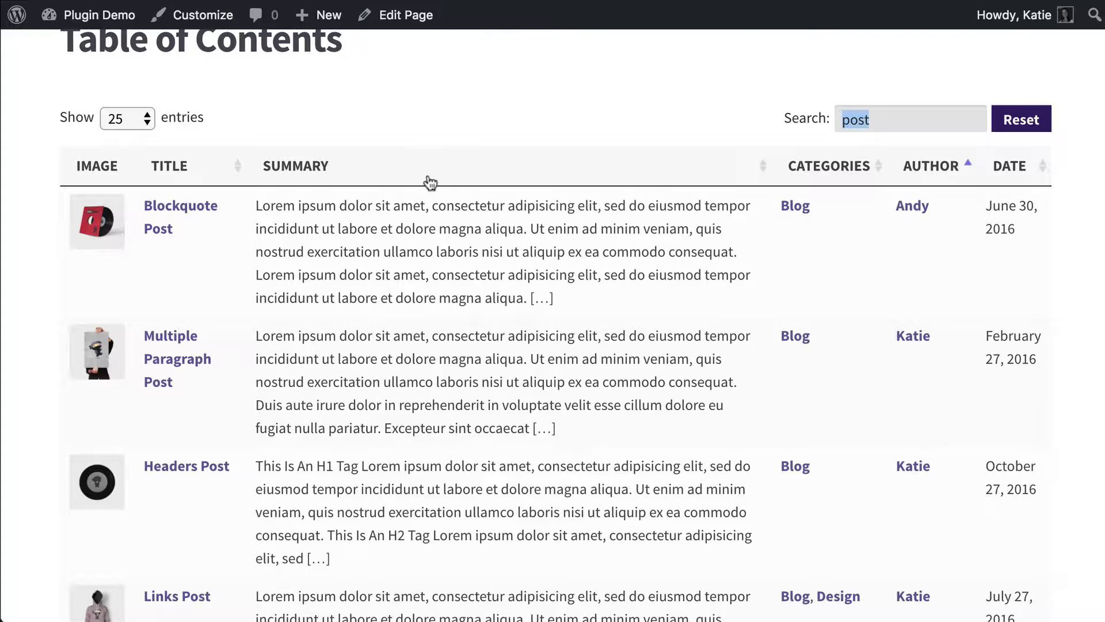
pyautogui.click(418, 127)
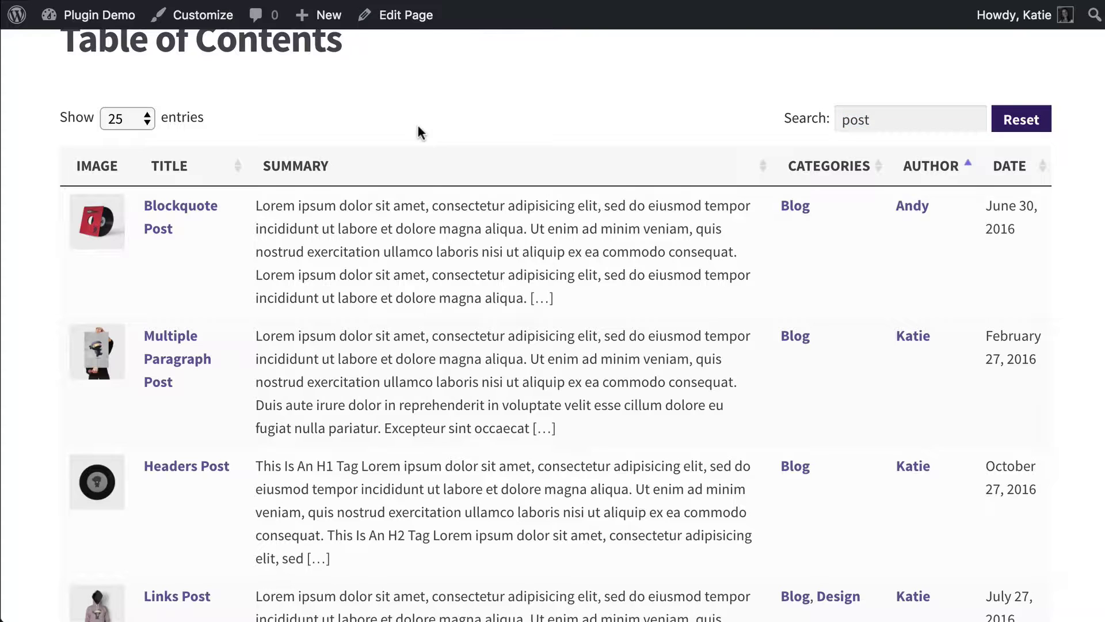
pyautogui.moveTo(571, 308); pyautogui.dragTo(239, 209)
pyautogui.click(313, 225)
pyautogui.scroll(-2, 313, 224)
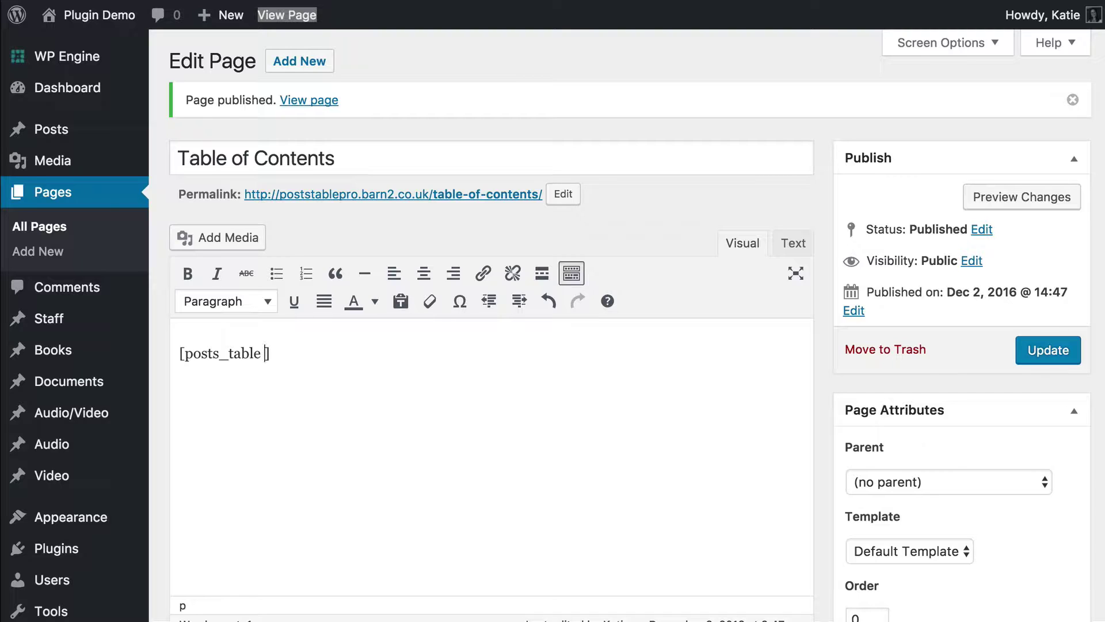
# - Add post_type="page" to the posts_table shortcode, update the page and reload its live view
pyautogui.write('post_type="page"')
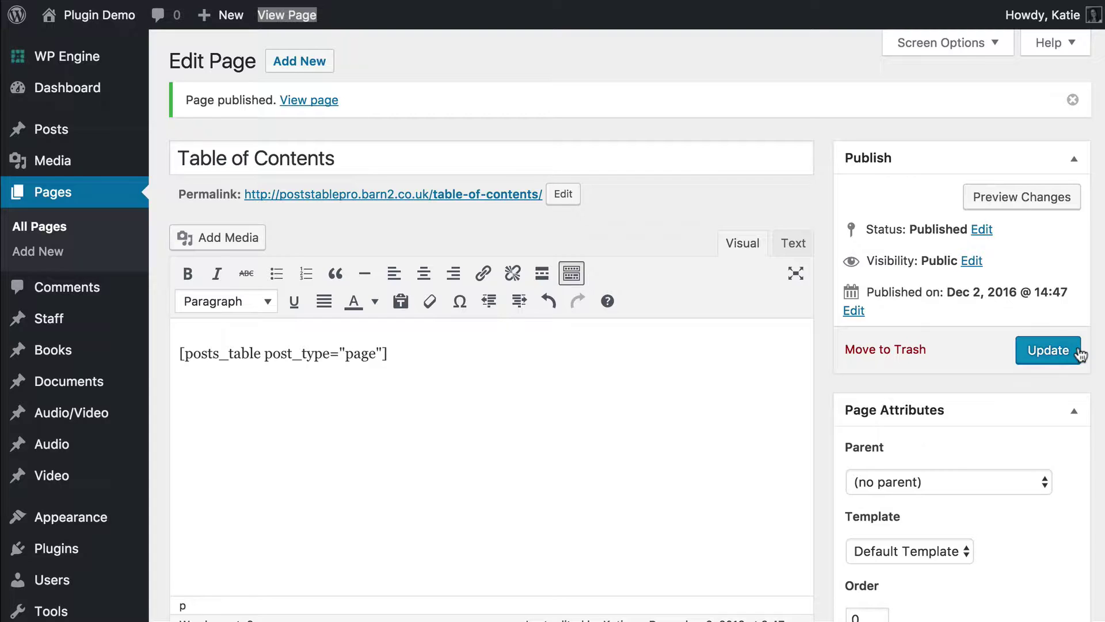
pyautogui.click(1049, 353)
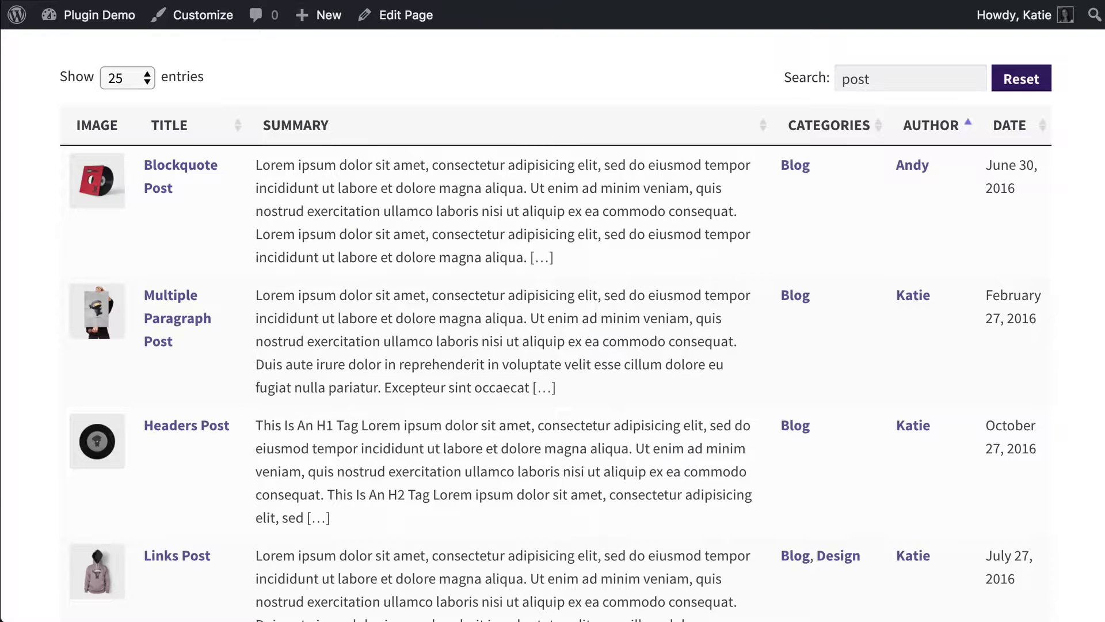
pyautogui.press('super+r')
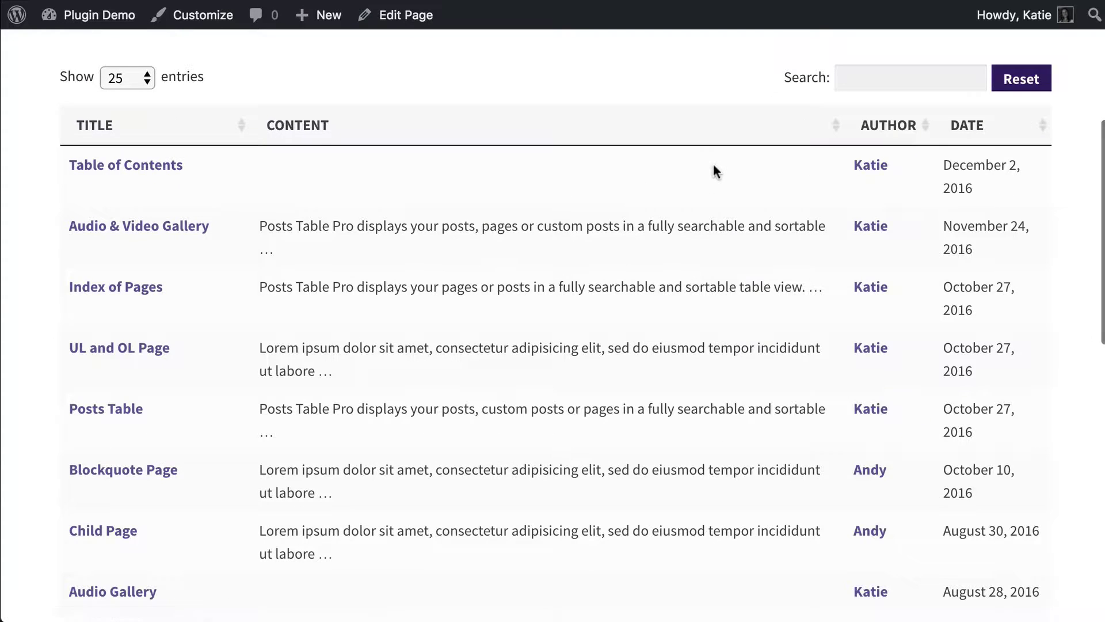
pyautogui.scroll(-3, 715, 171)
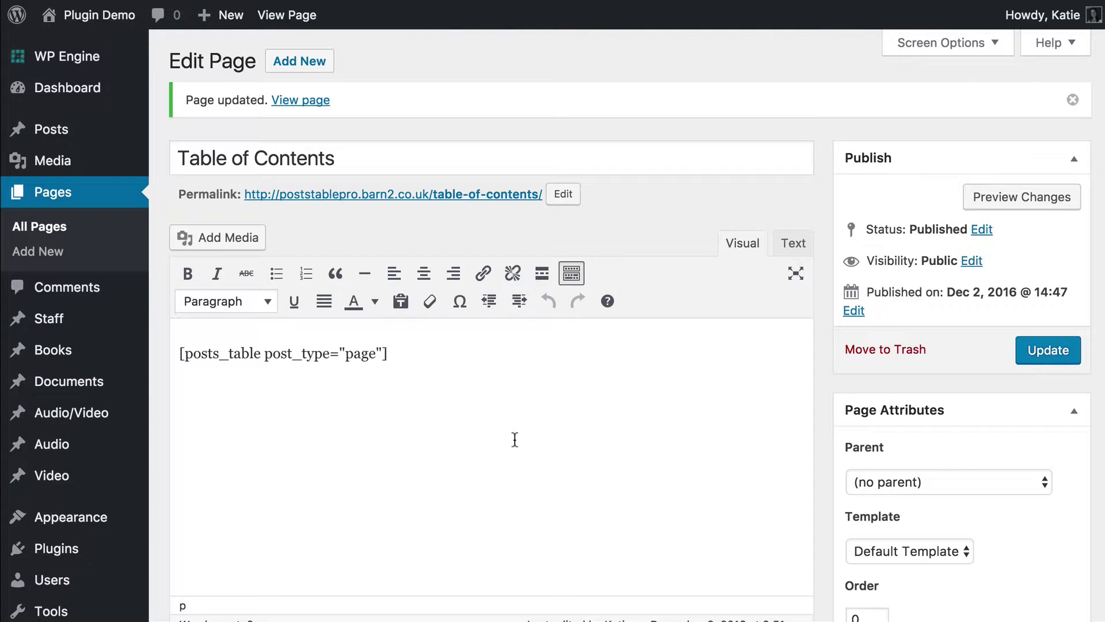
# - Add columns="title,content" to the posts_table shortcode and update the page
pyautogui.write('columns')
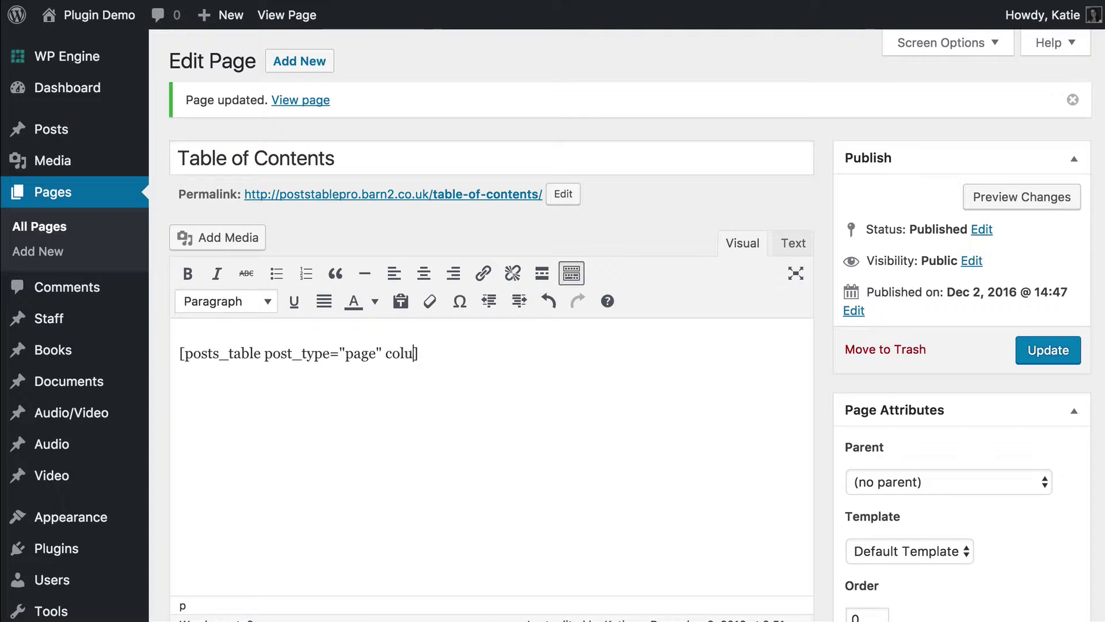
pyautogui.write('="title,')
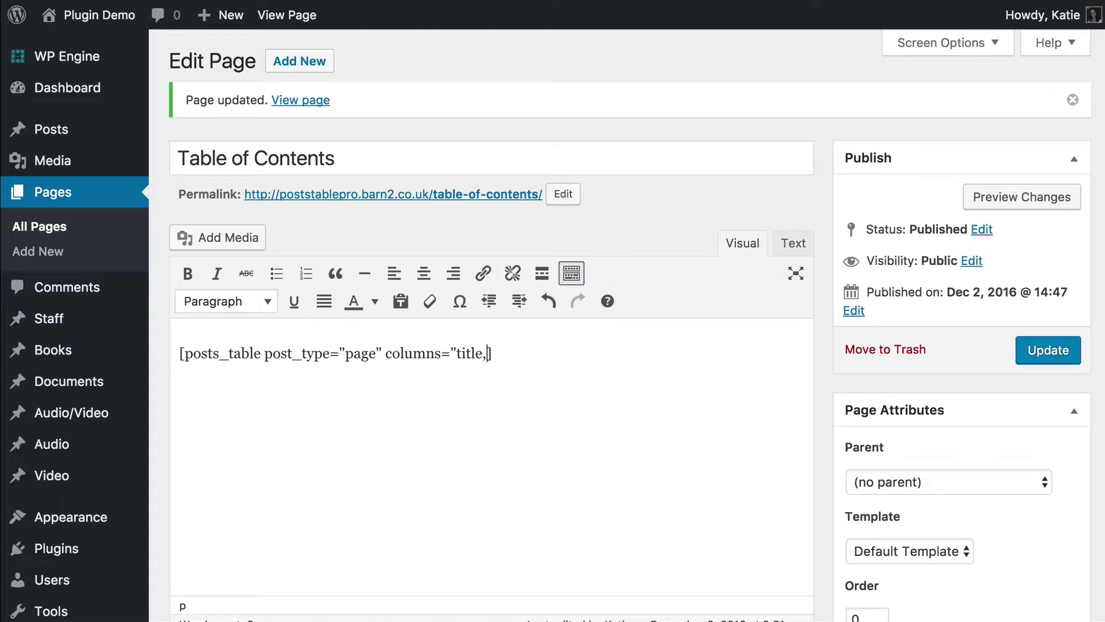
pyautogui.write('content"')
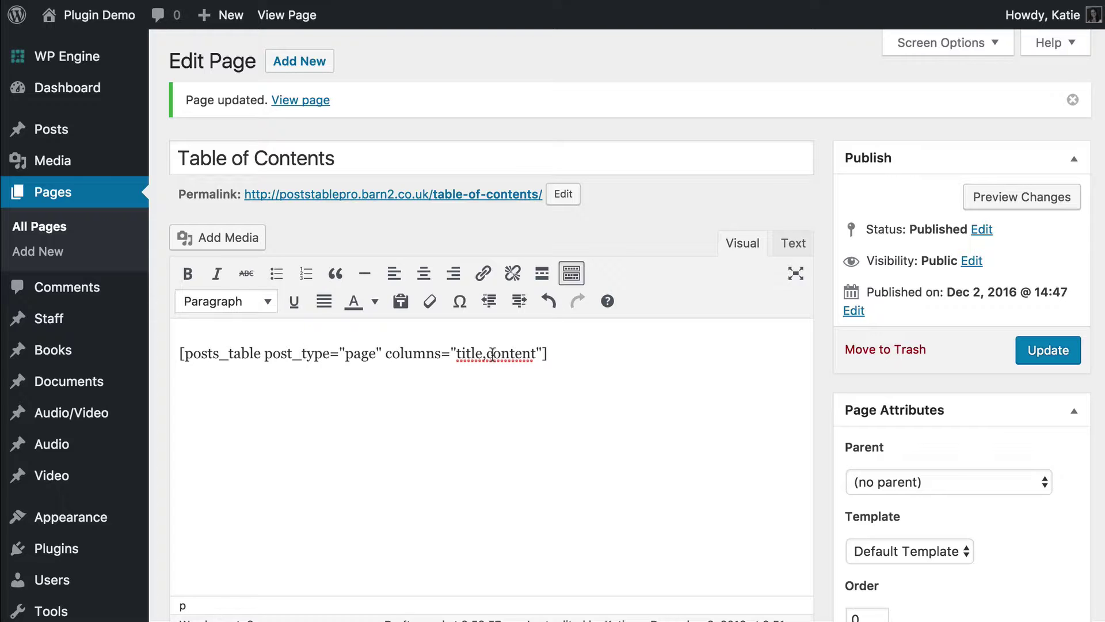
pyautogui.click(1042, 351)
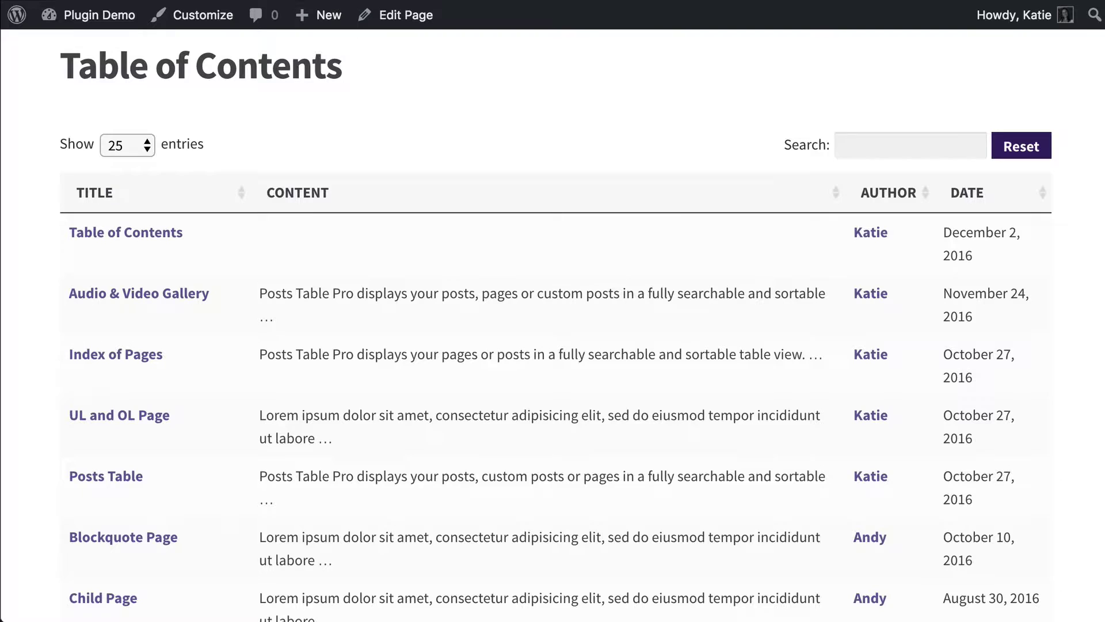
# - Reload the live Table of Contents page and add sort_by="menu_order" to the posts_table shortcode
pyautogui.press('super+r')
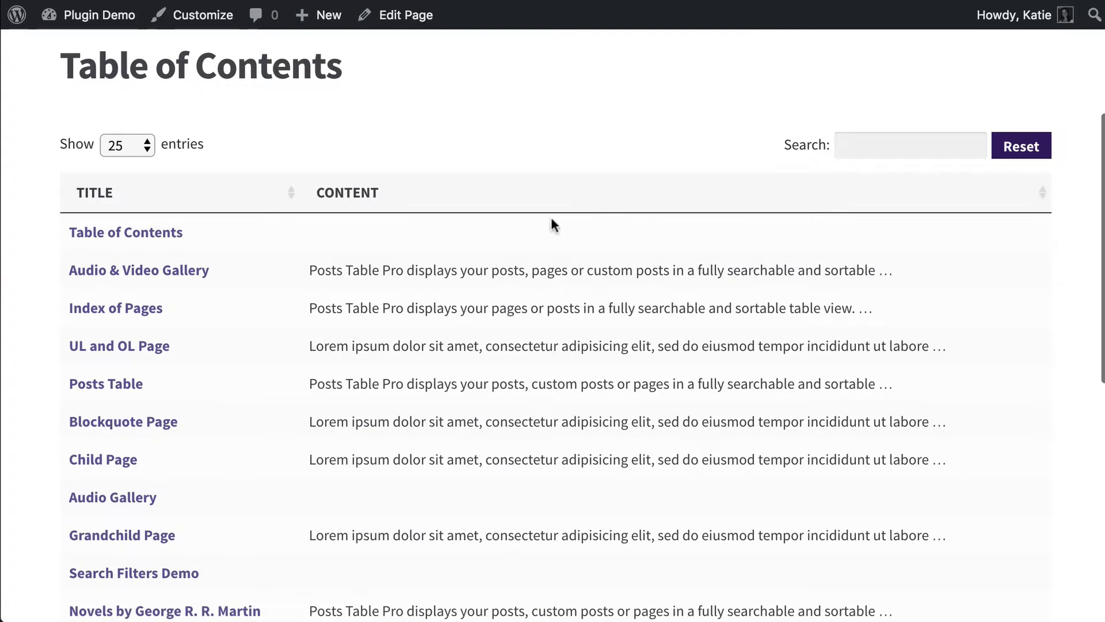
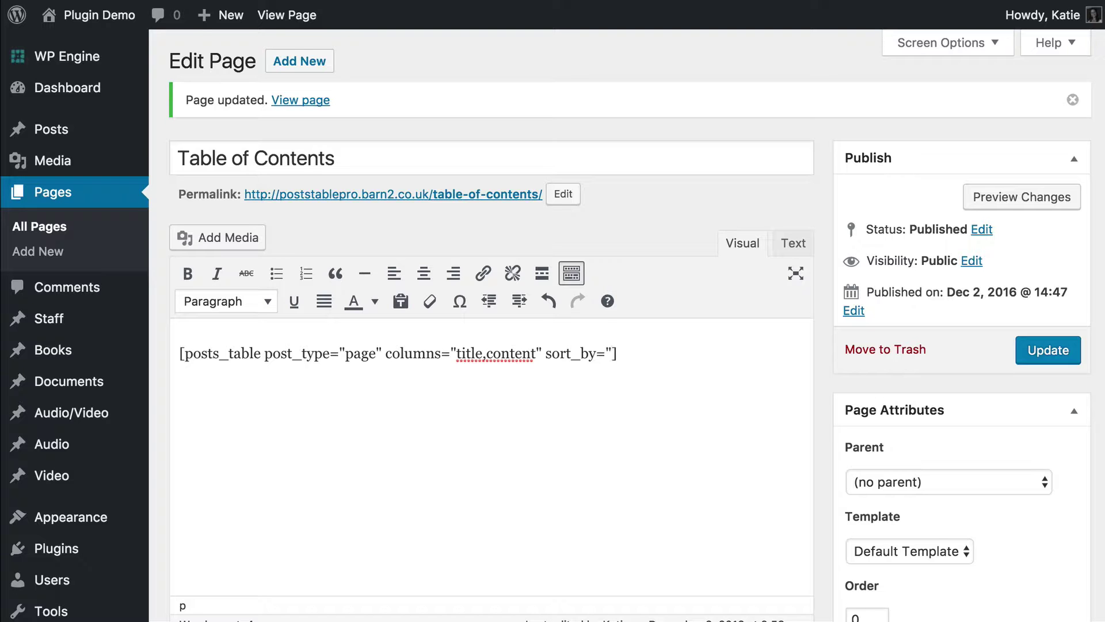
pyautogui.scroll(-3, 591, 399)
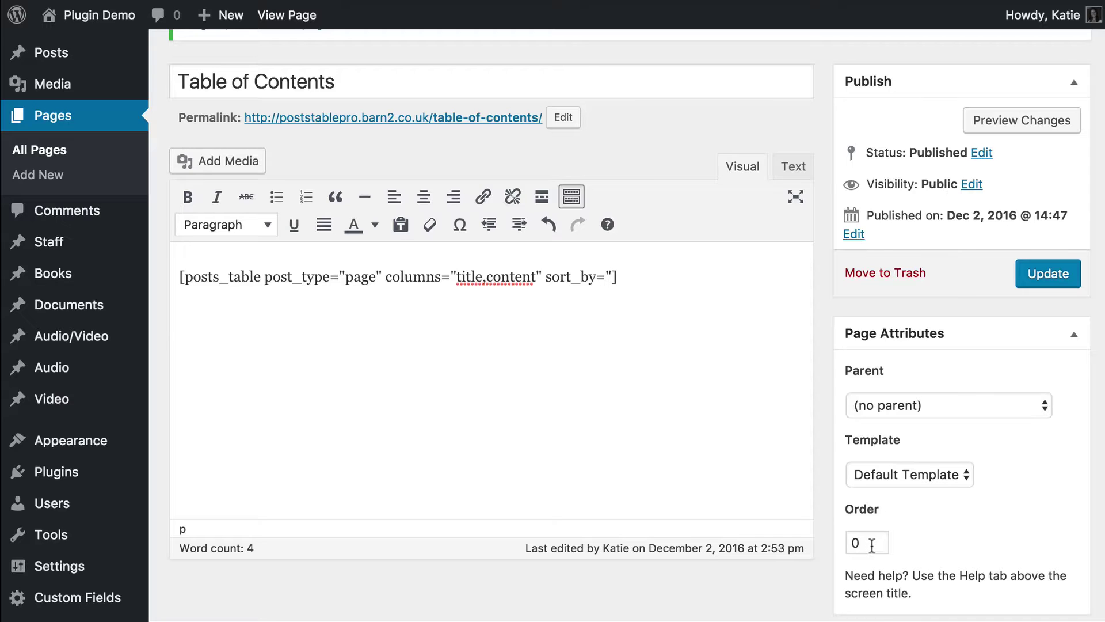
pyautogui.moveTo(849, 509); pyautogui.dragTo(893, 548)
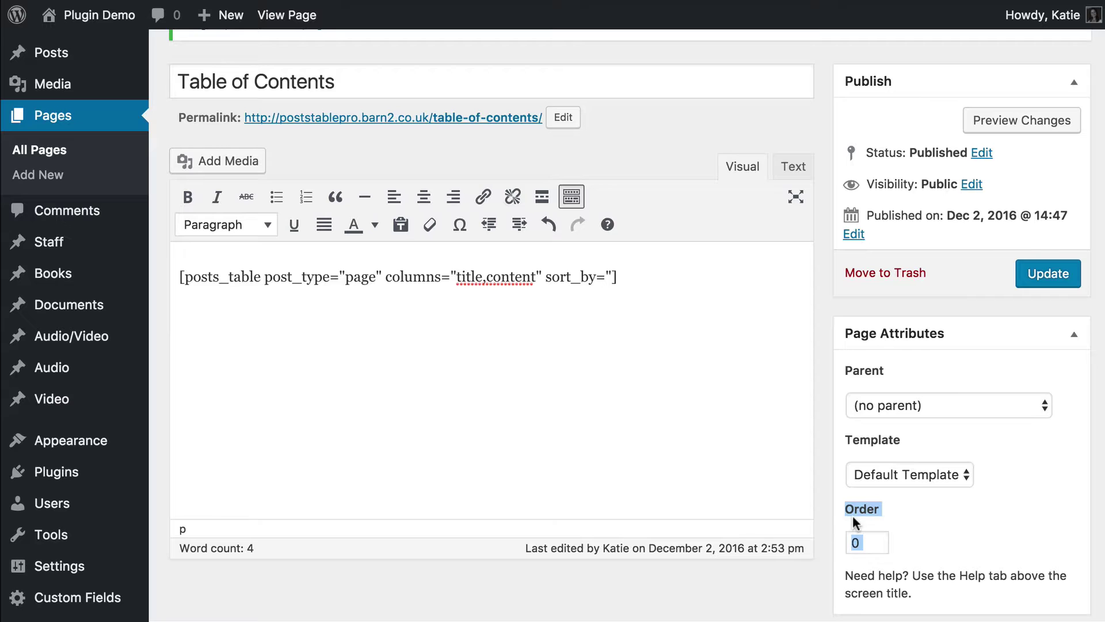
pyautogui.click(612, 278)
pyautogui.write('menu_order"')
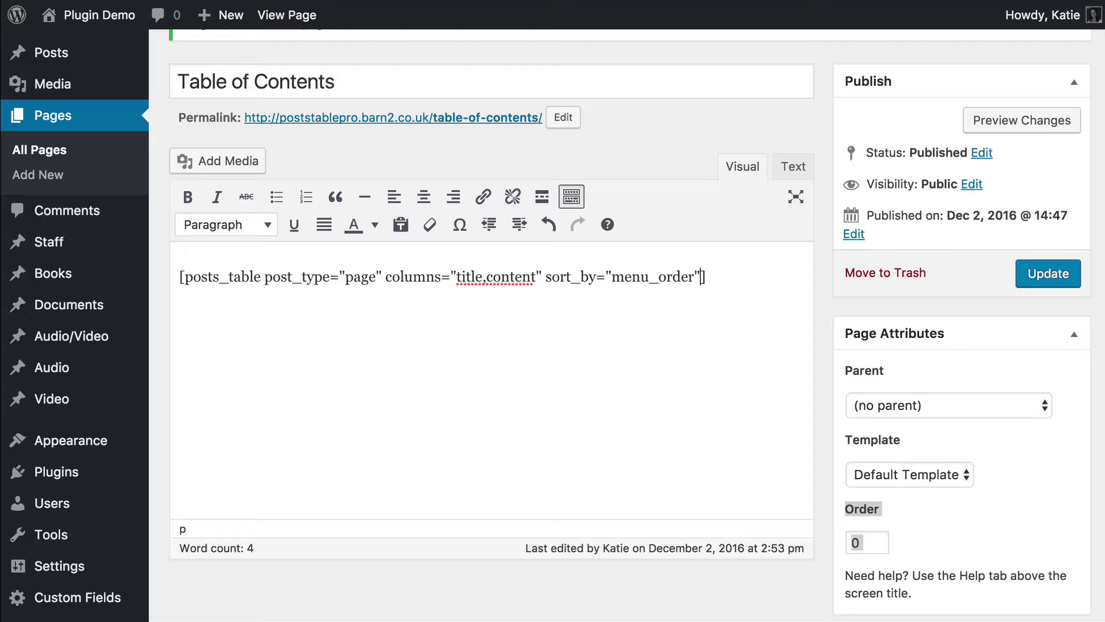
pyautogui.moveTo(611, 277); pyautogui.dragTo(693, 284)
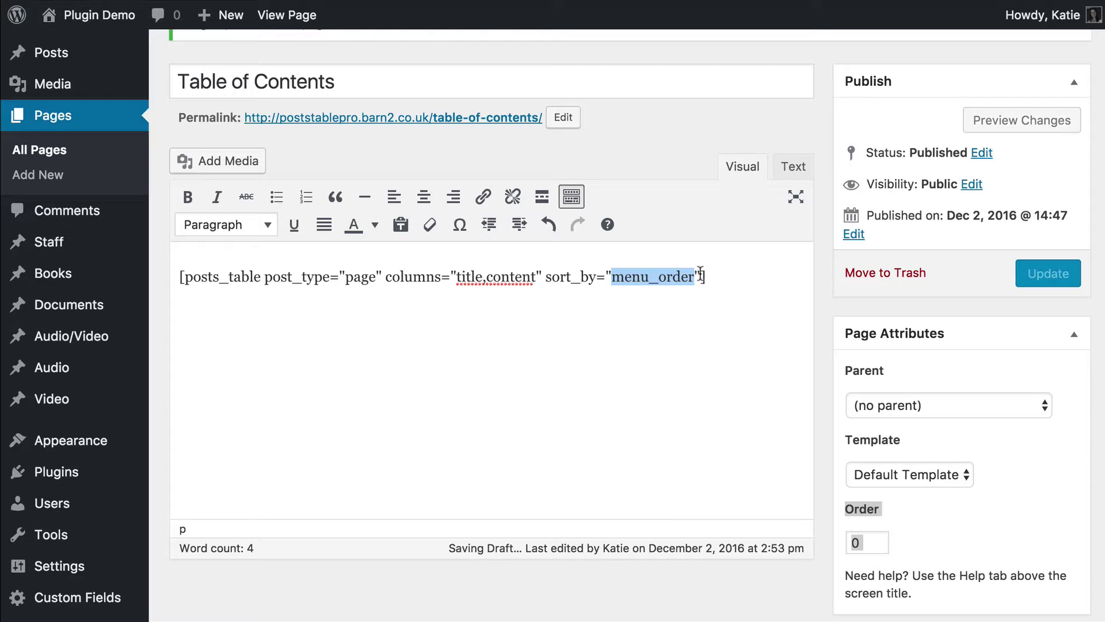
pyautogui.click(700, 273)
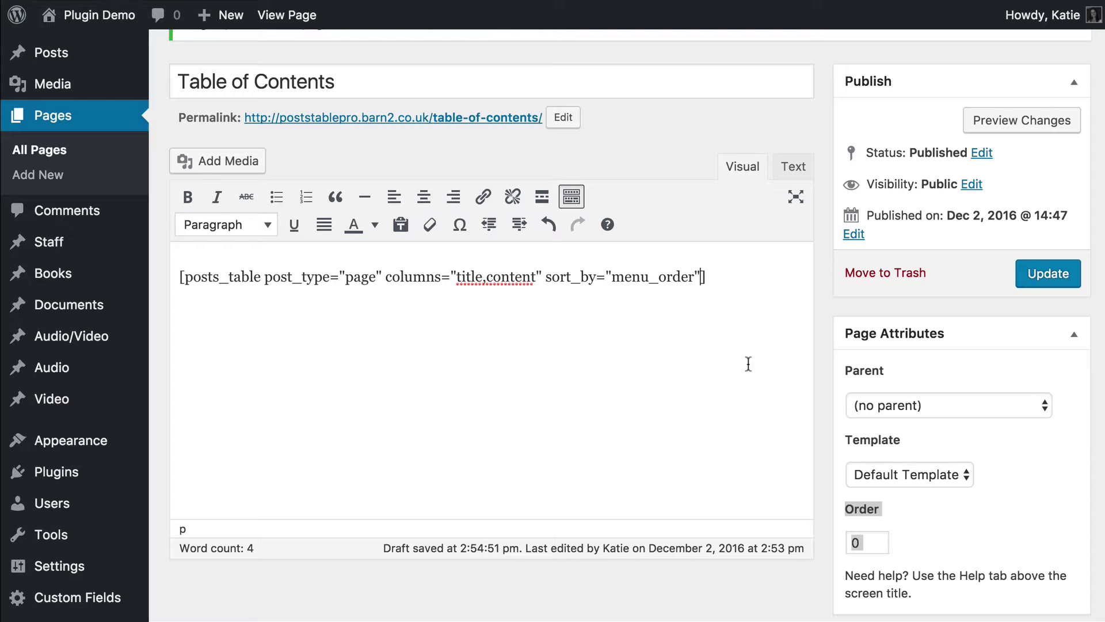
# - Add sort_order="asc" to the posts_table shortcode, update the page and reload its live view
pyautogui.write('sort_order=')
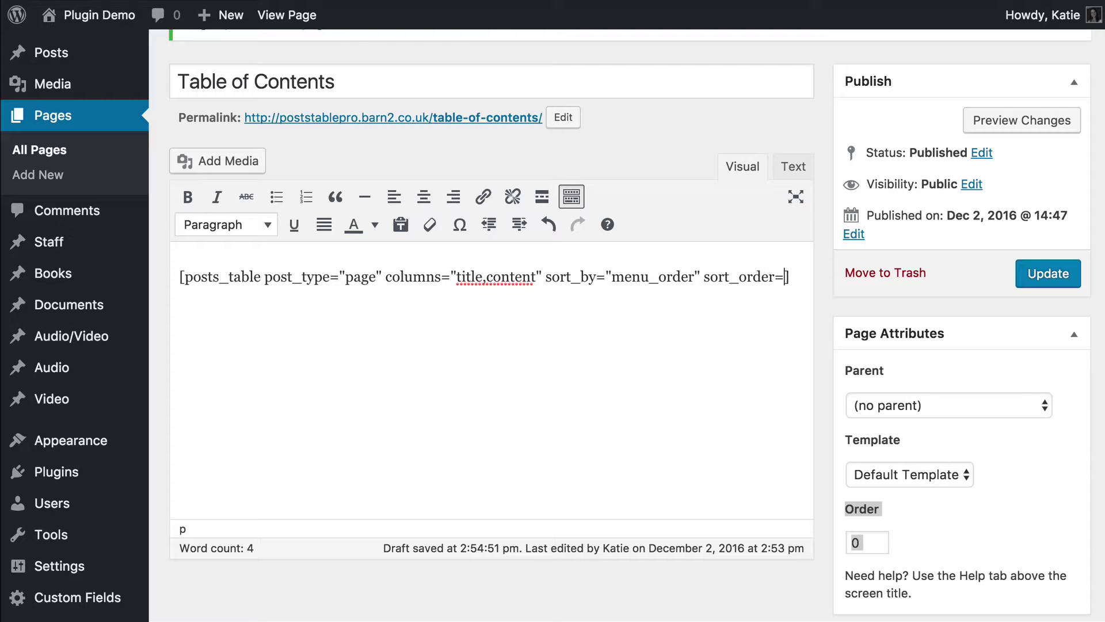
pyautogui.write('"a')
pyautogui.write('sc"')
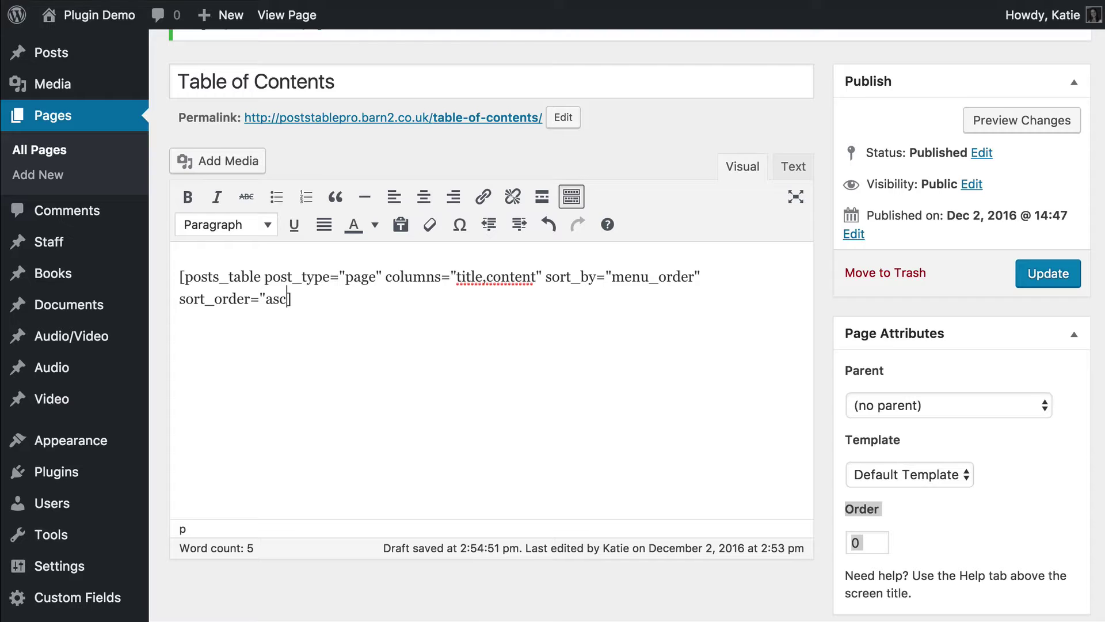
pyautogui.write('"')
pyautogui.click(865, 544)
pyautogui.doubleClick(849, 543)
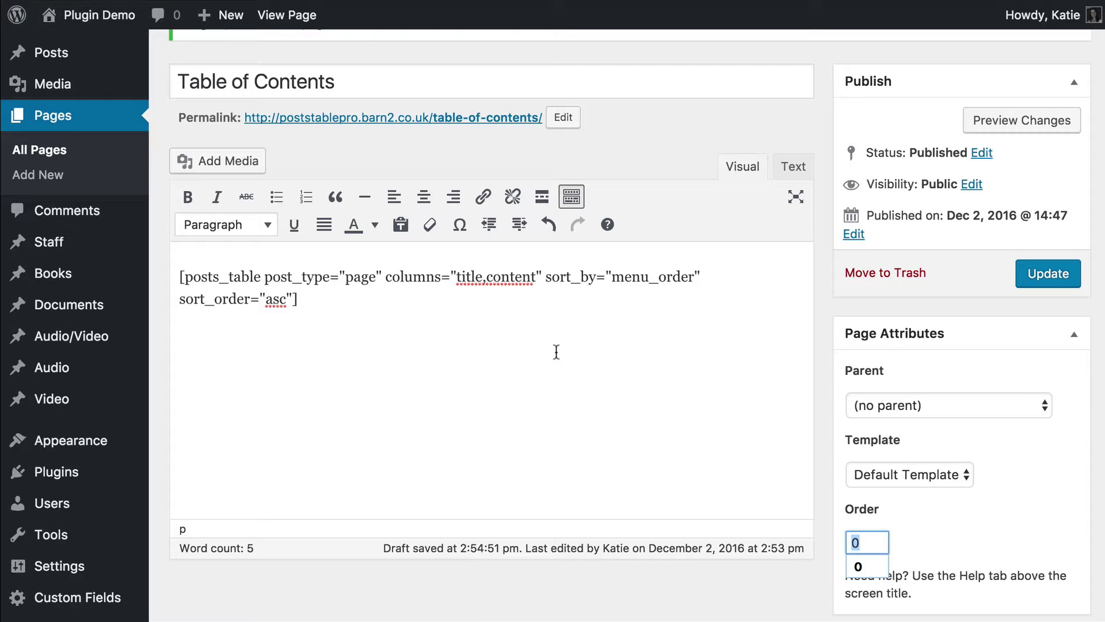
pyautogui.moveTo(266, 299); pyautogui.dragTo(298, 299)
pyautogui.click(327, 297)
pyautogui.click(1059, 275)
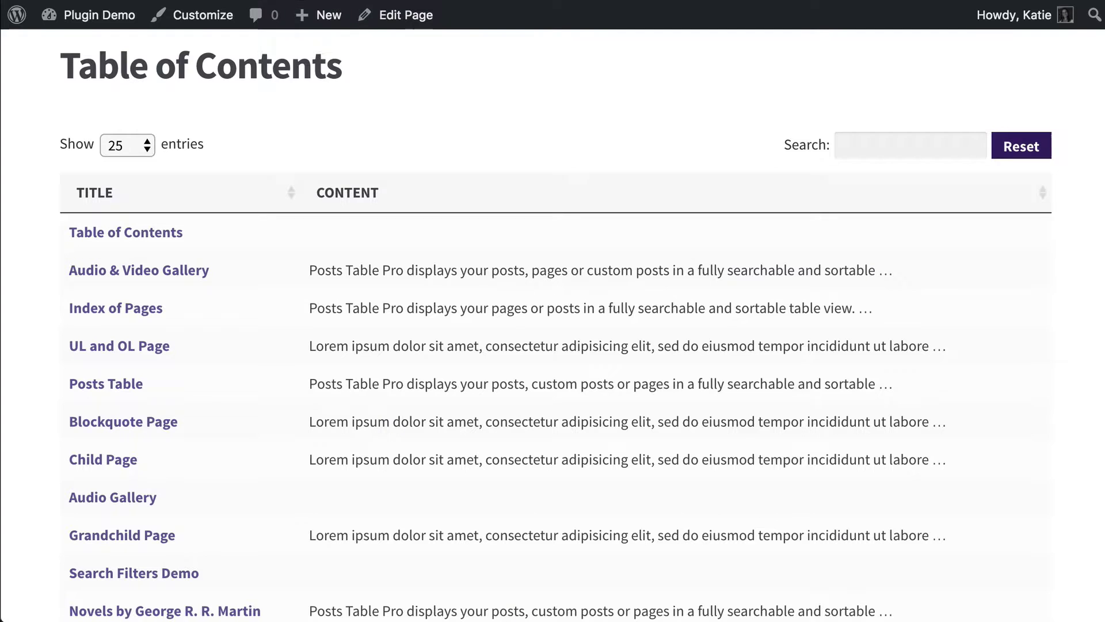
pyautogui.press('super+r')
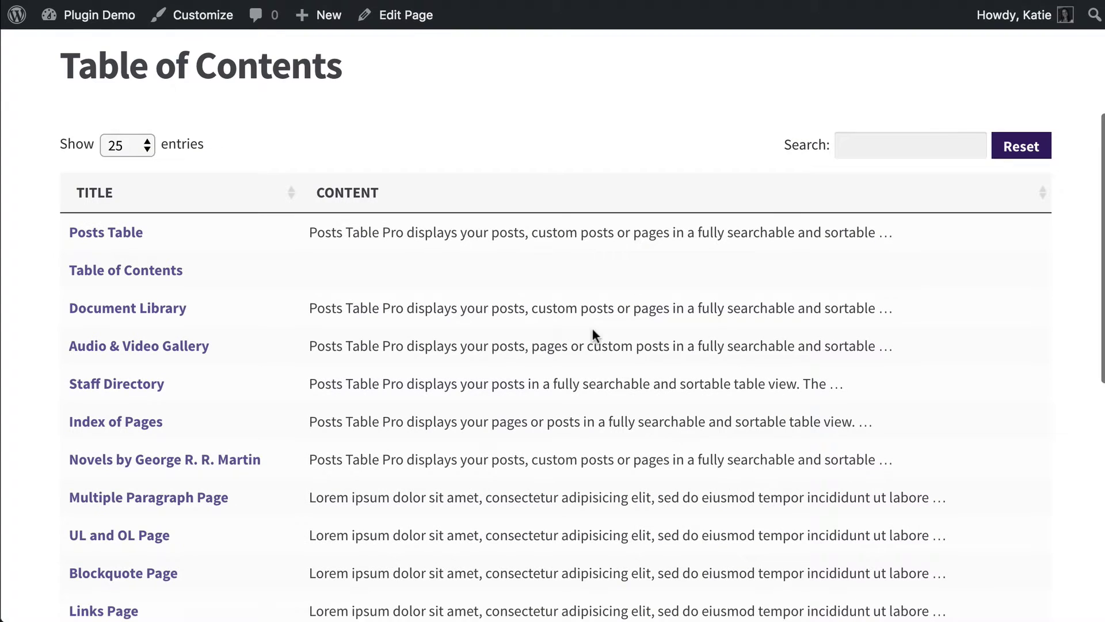
# - Compare the live table's page order with the navigation menu, and review the page's Order attribute and the shortcode's menu_order value
pyautogui.scroll(5, 331, 458)
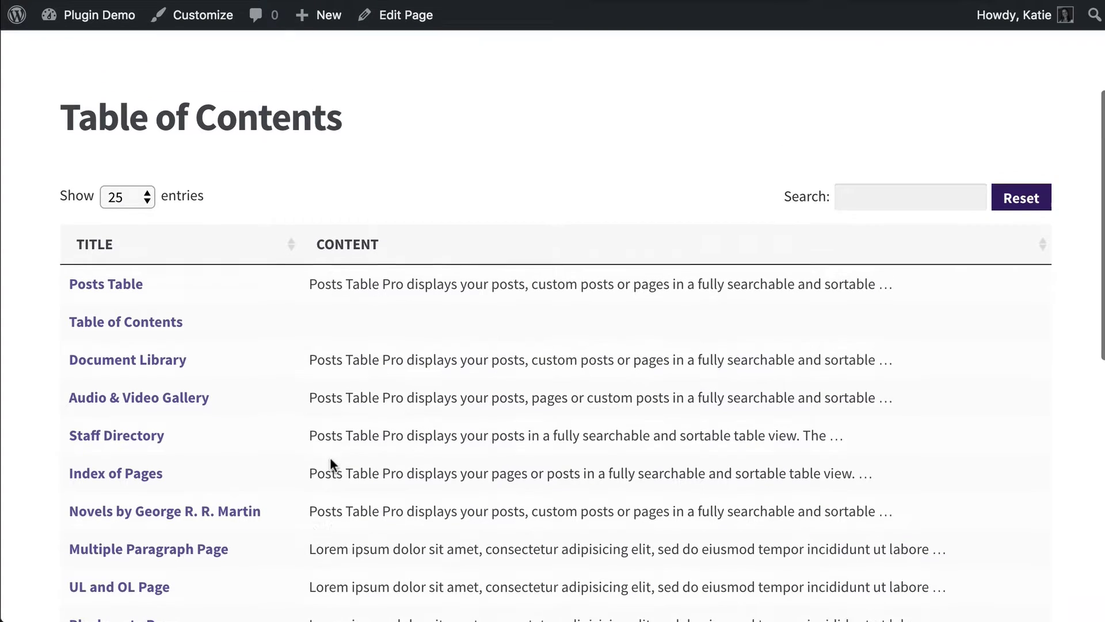
pyautogui.scroll(3, 306, 436)
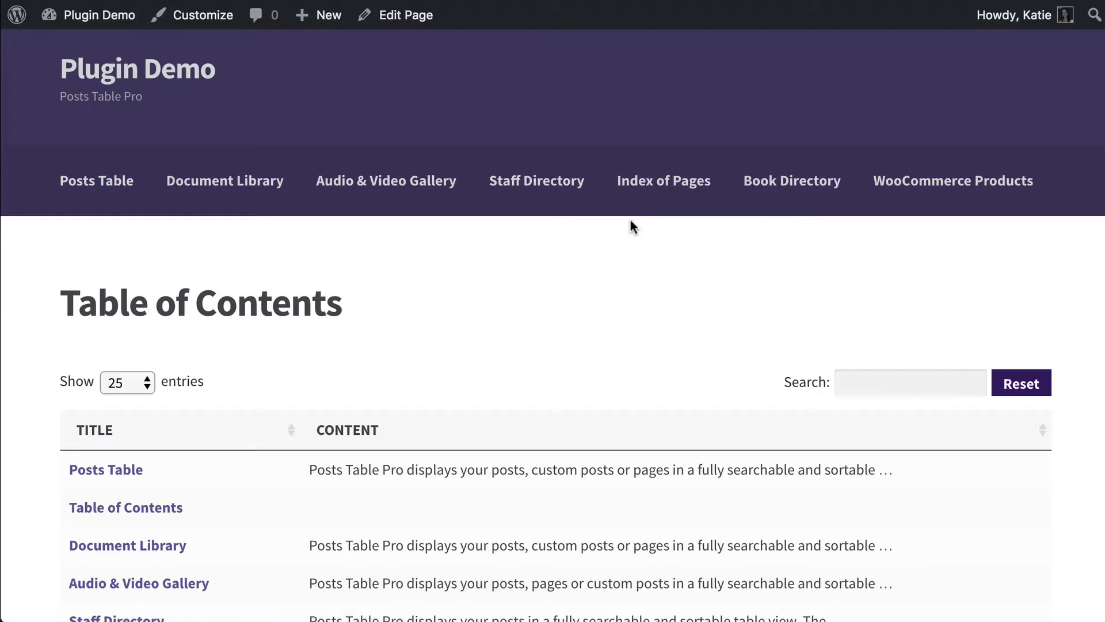
pyautogui.scroll(-1, 630, 219)
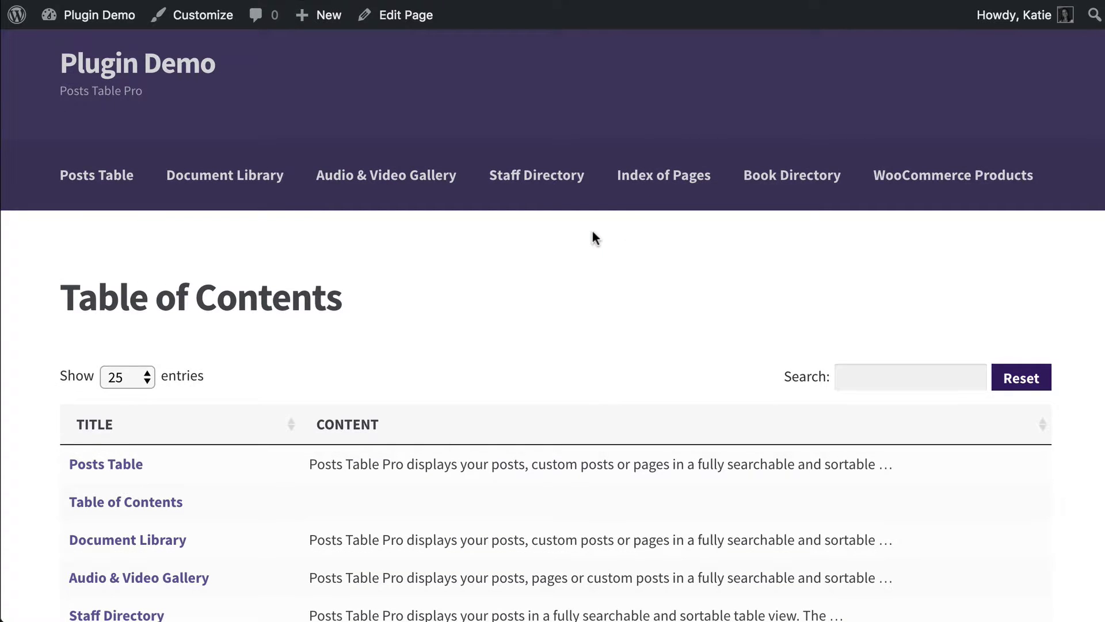
pyautogui.scroll(-2, 592, 233)
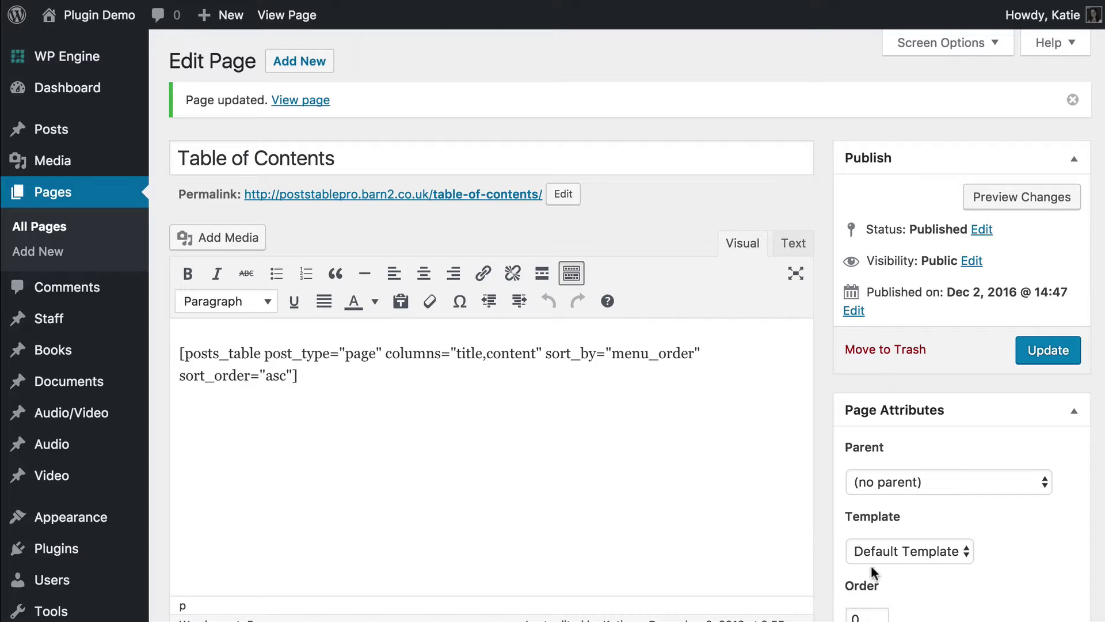
pyautogui.scroll(-4, 872, 572)
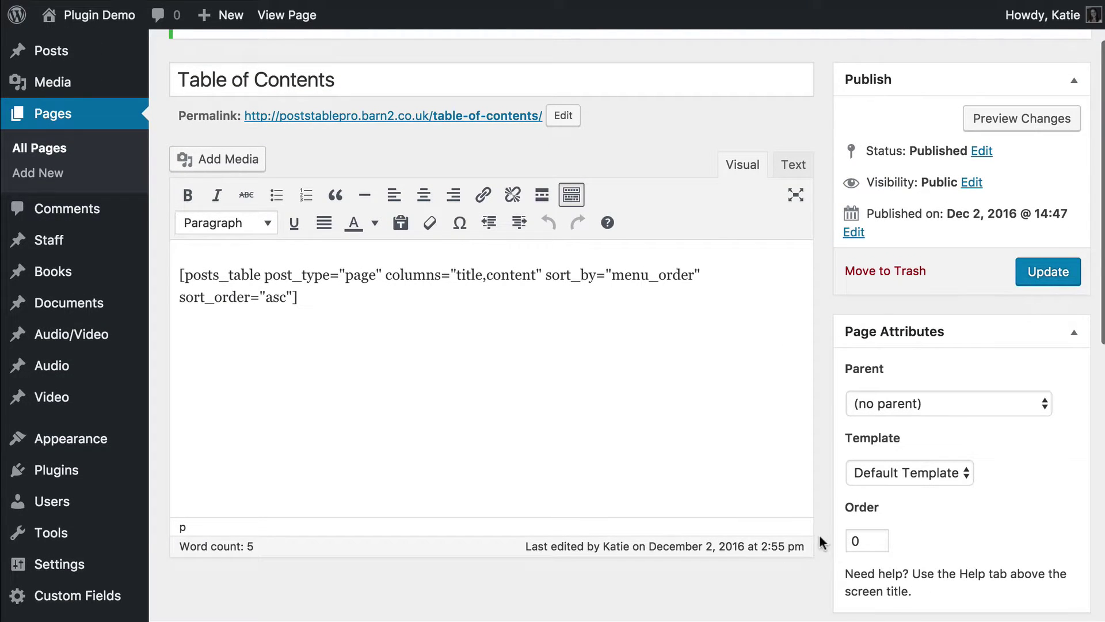
pyautogui.moveTo(79, 448)
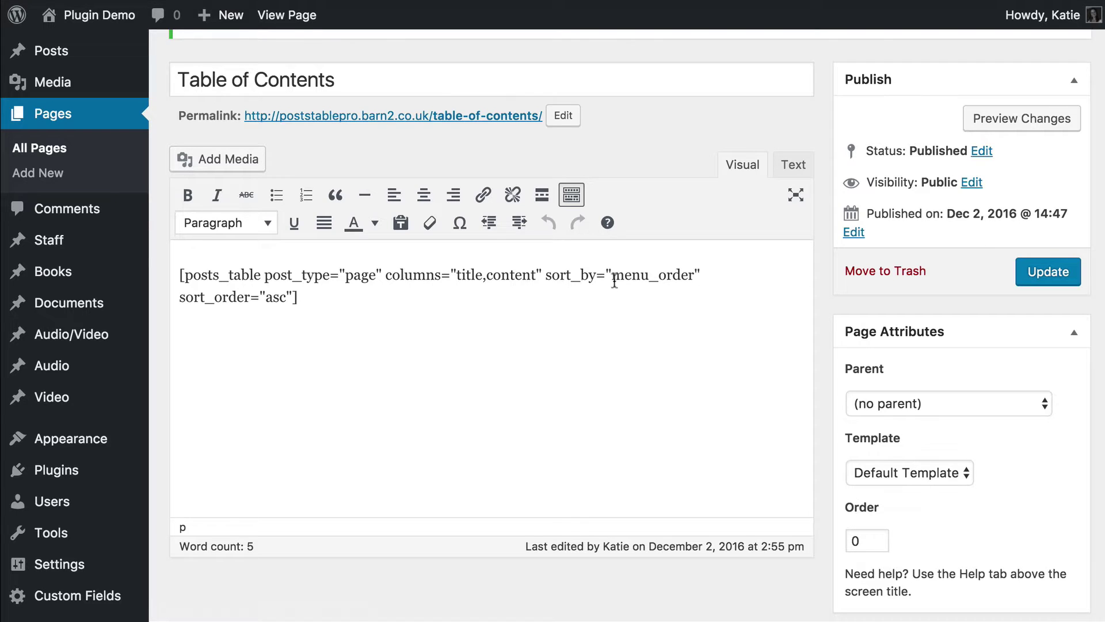
pyautogui.moveTo(612, 279); pyautogui.dragTo(695, 276)
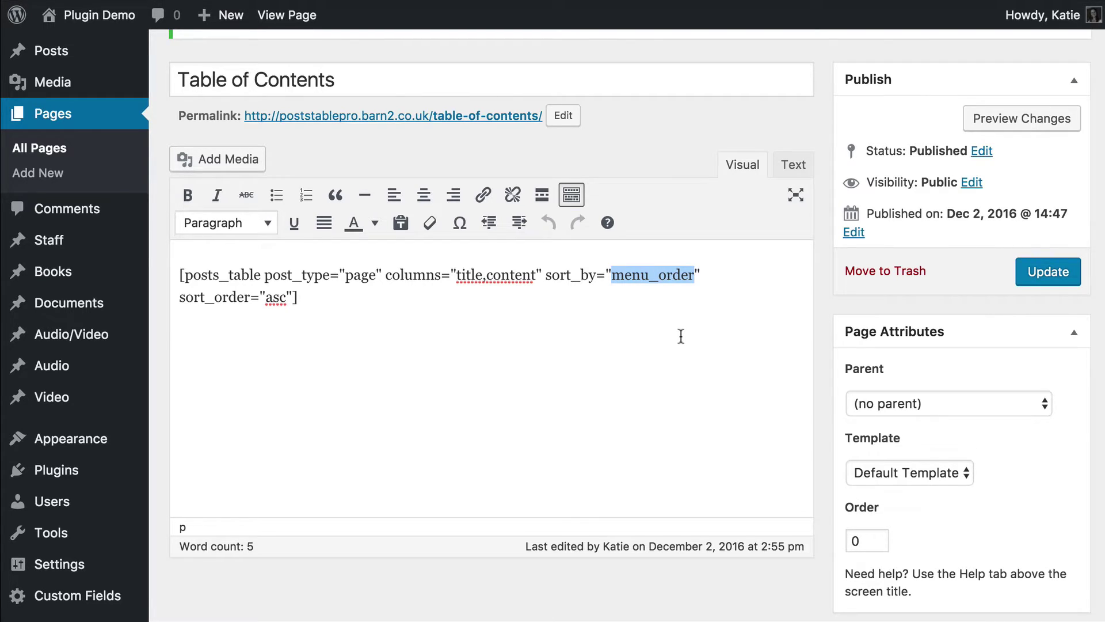
pyautogui.click(413, 298)
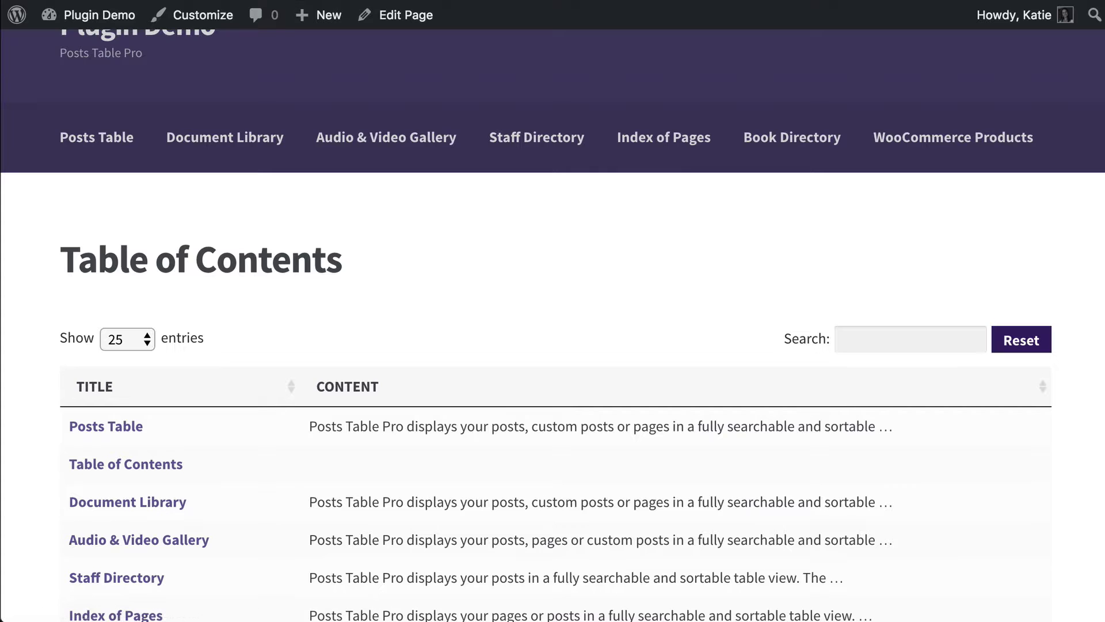
# - Open the Document Library page from the table in a new tab and open its editor to find the page ID
pyautogui.rightClick(140, 503)
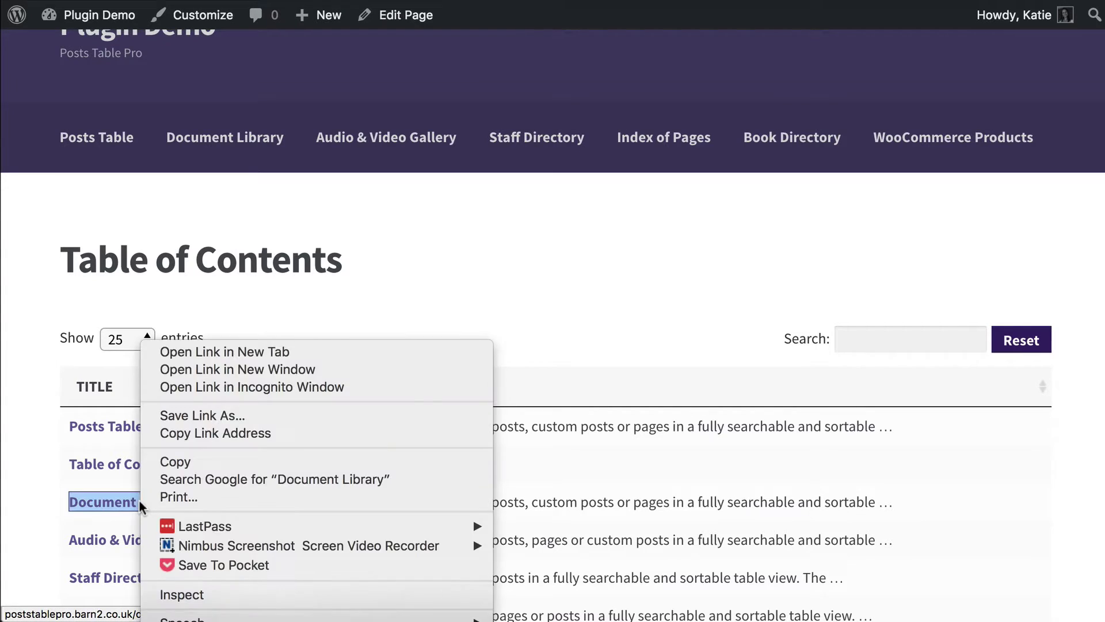
pyautogui.click(207, 353)
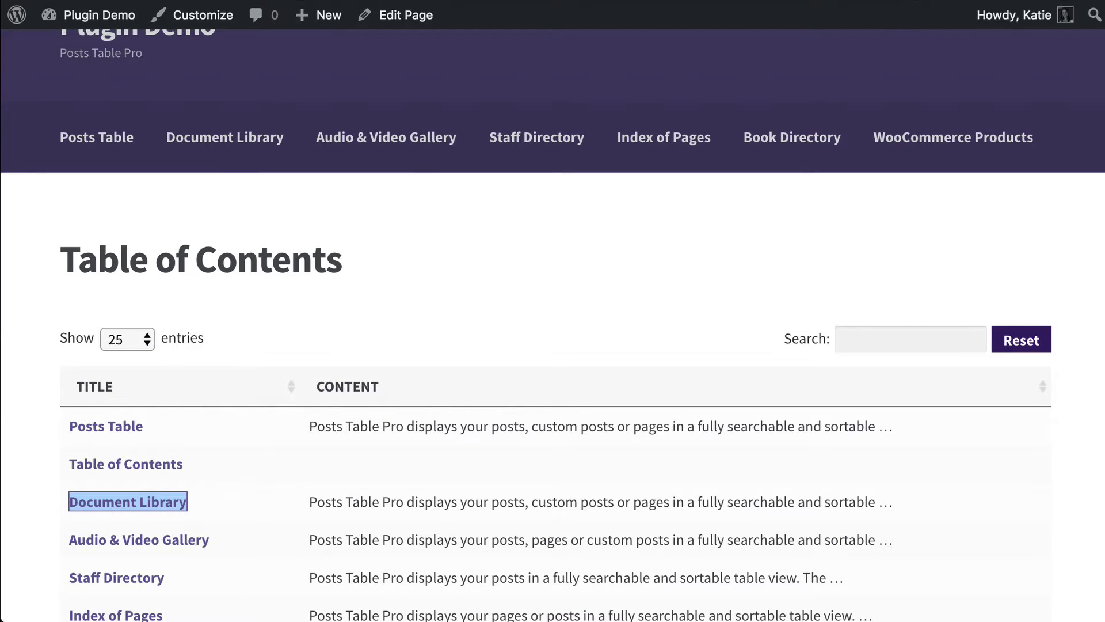
pyautogui.hotkey('ctrl', 'Tab')
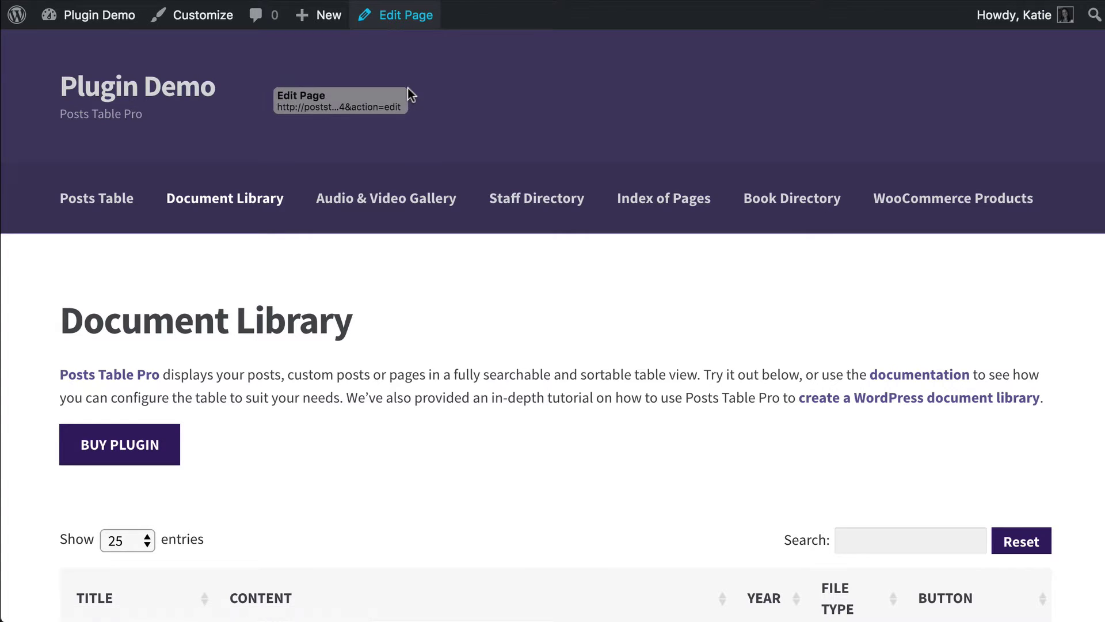
pyautogui.click(394, 21)
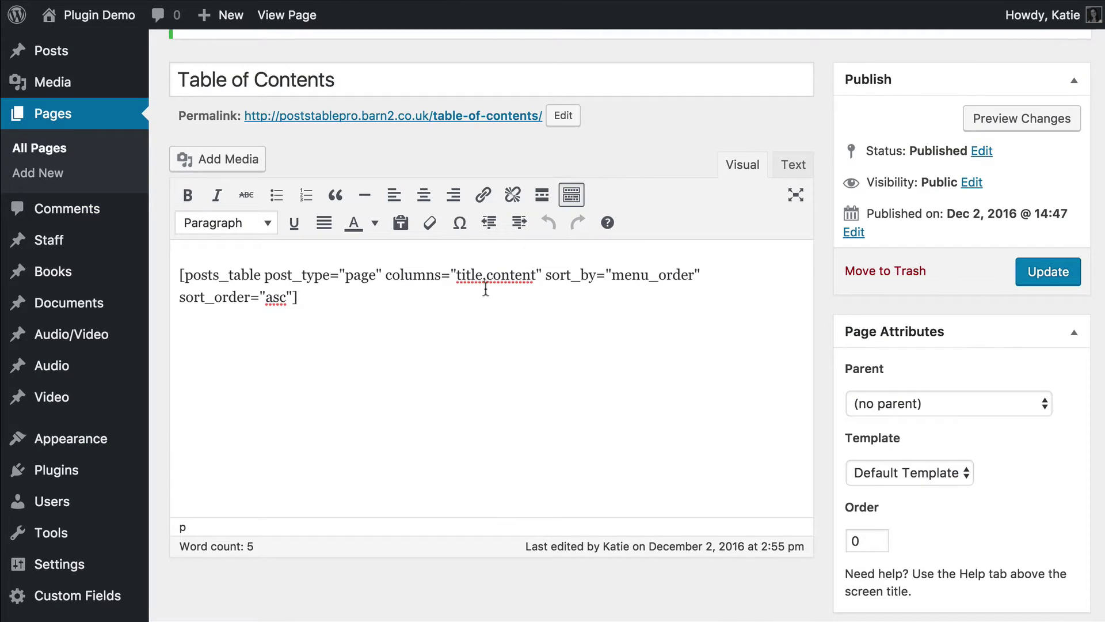
# - Add exclude="34" to the Table of Contents page's posts_table shortcode, update the page, reload its live view and check the list
pyautogui.click(297, 298)
pyautogui.write('e')
pyautogui.write('xclude')
pyautogui.write('="3')
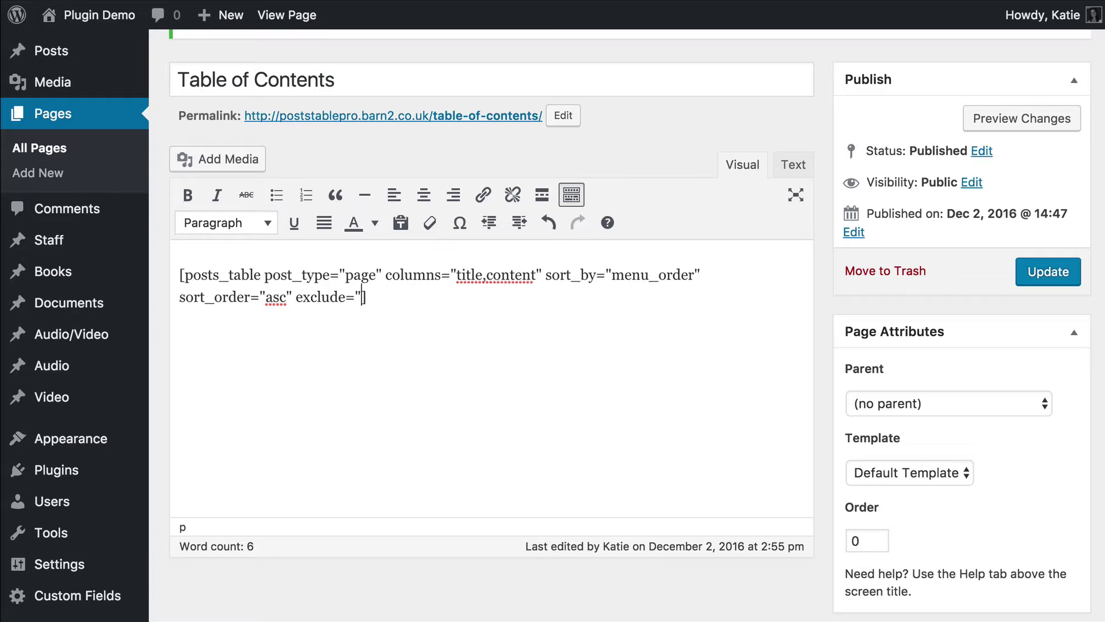
pyautogui.write('4"')
pyautogui.click(1031, 277)
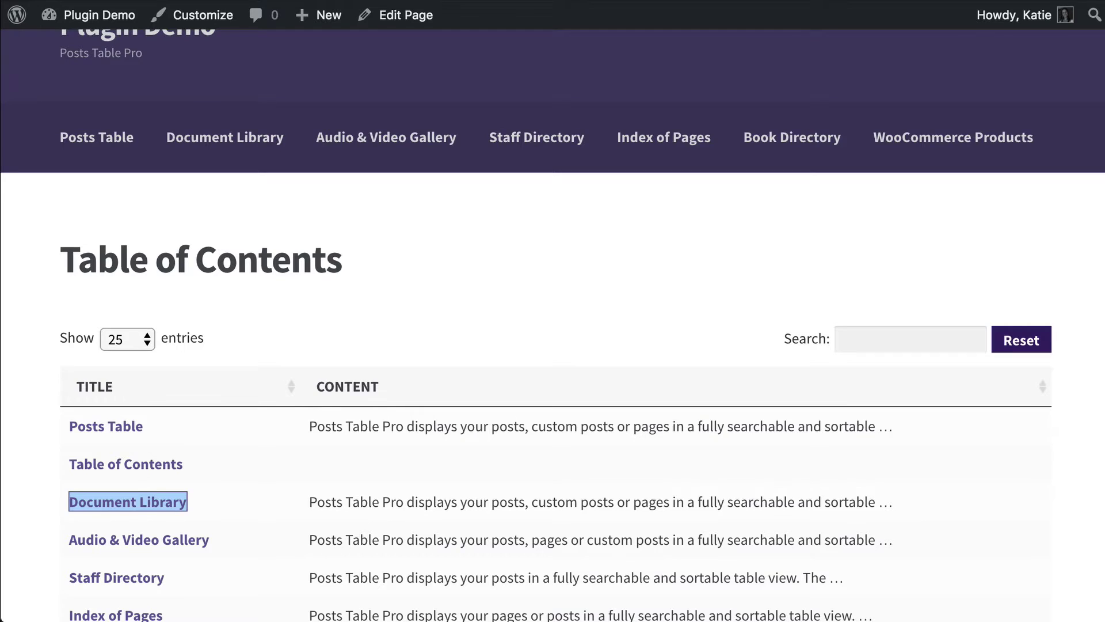
pyautogui.press('super+r')
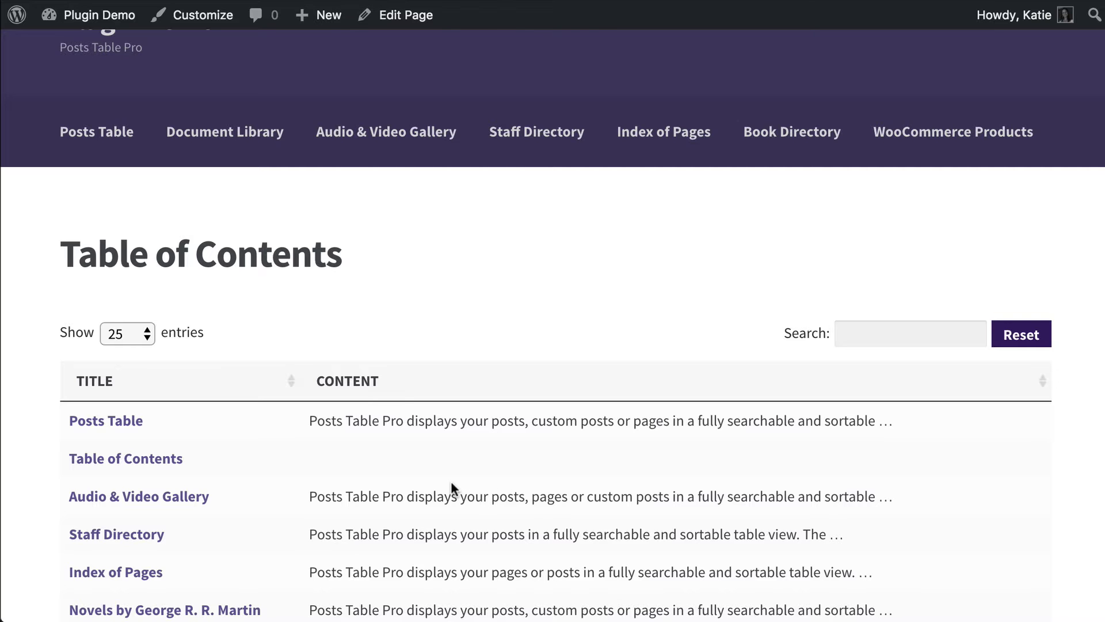
pyautogui.scroll(-5, 451, 481)
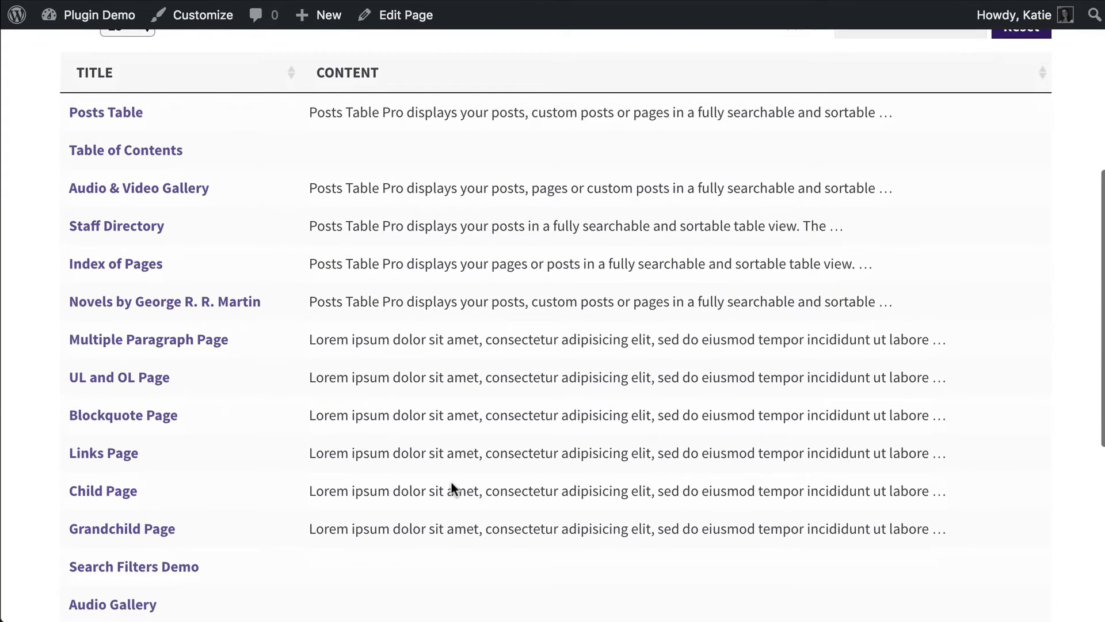
pyautogui.scroll(-1, 451, 481)
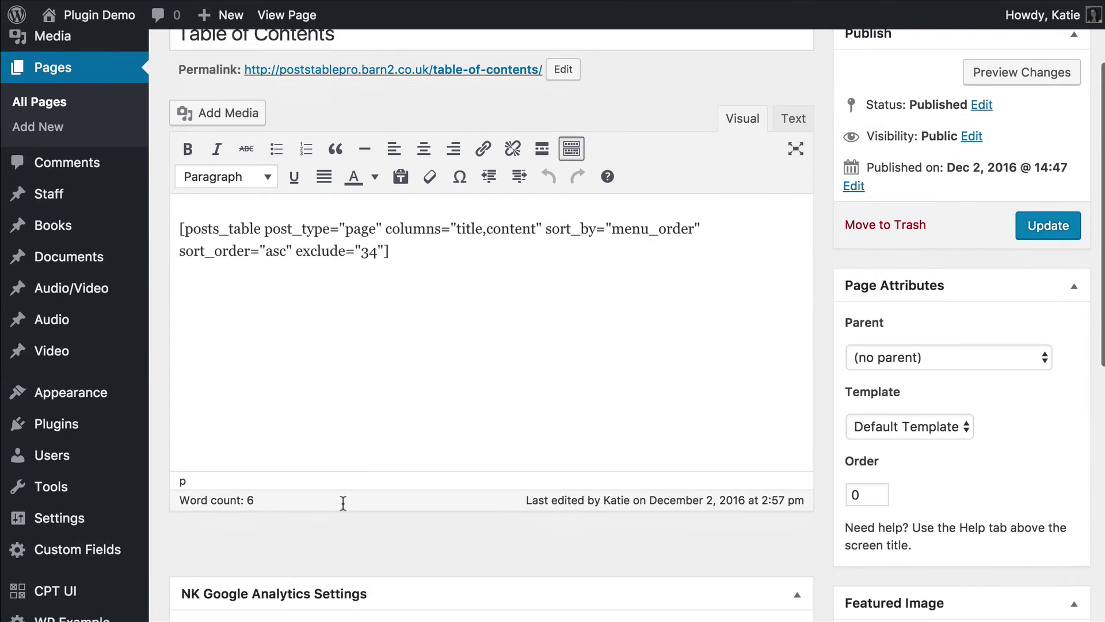
# - Open the site's menu editor and add the Table of Contents page to the menu structure
pyautogui.moveTo(25, 390)
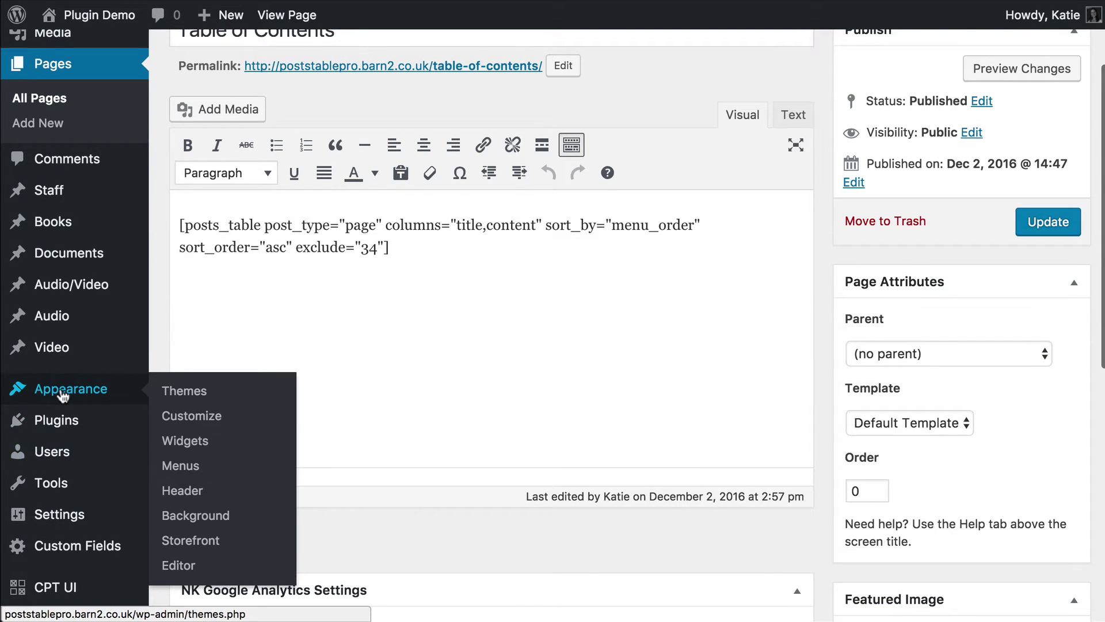
pyautogui.click(175, 465)
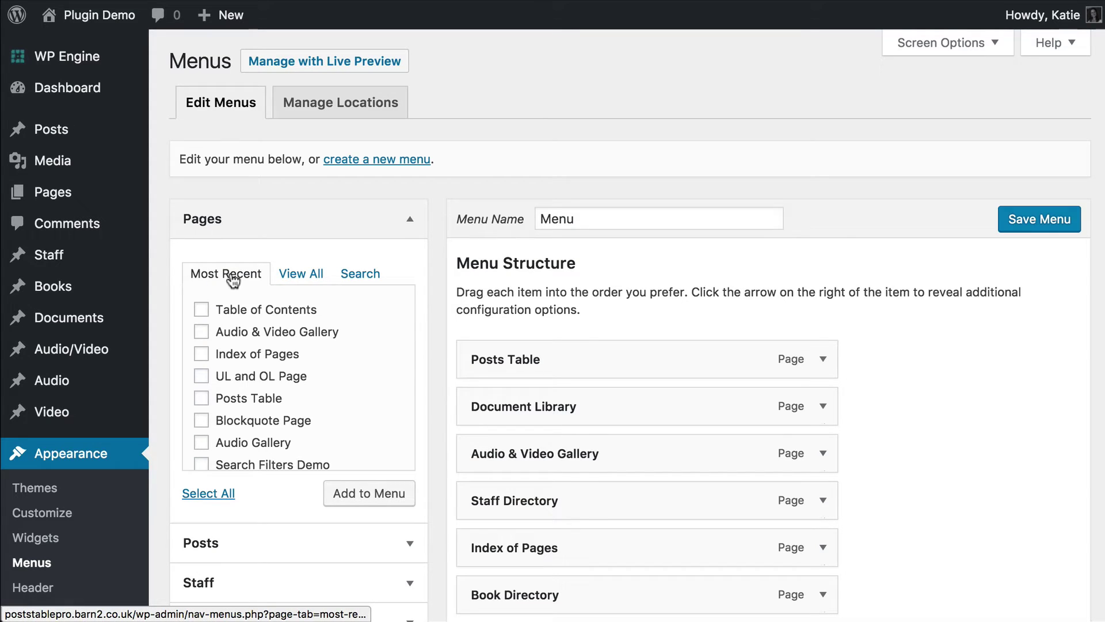
pyautogui.click(202, 311)
pyautogui.click(358, 496)
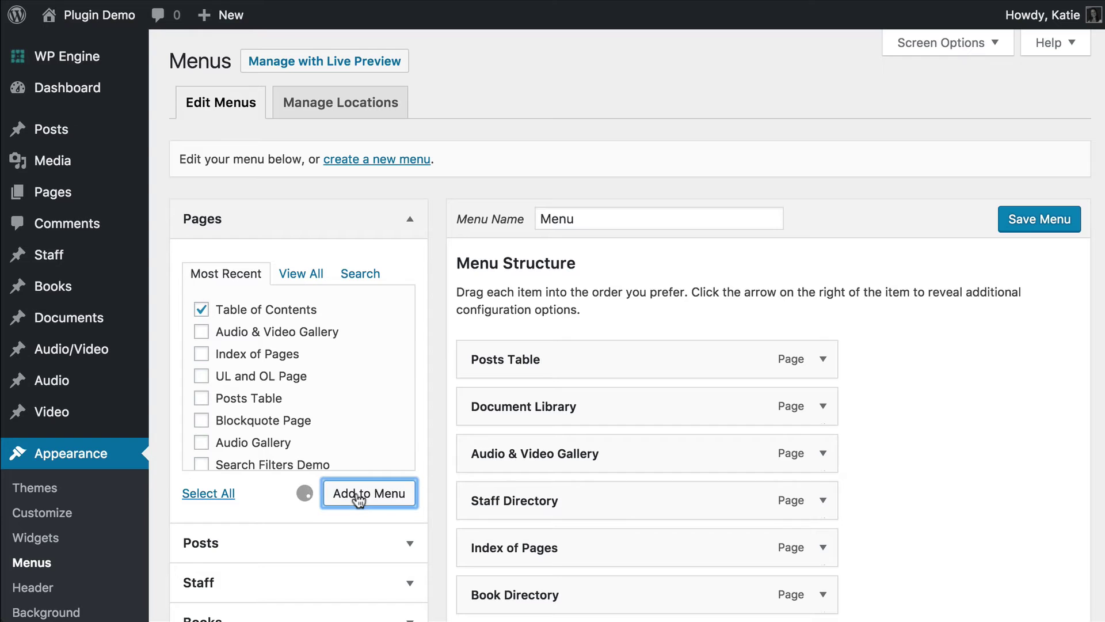
pyautogui.scroll(-8, 937, 442)
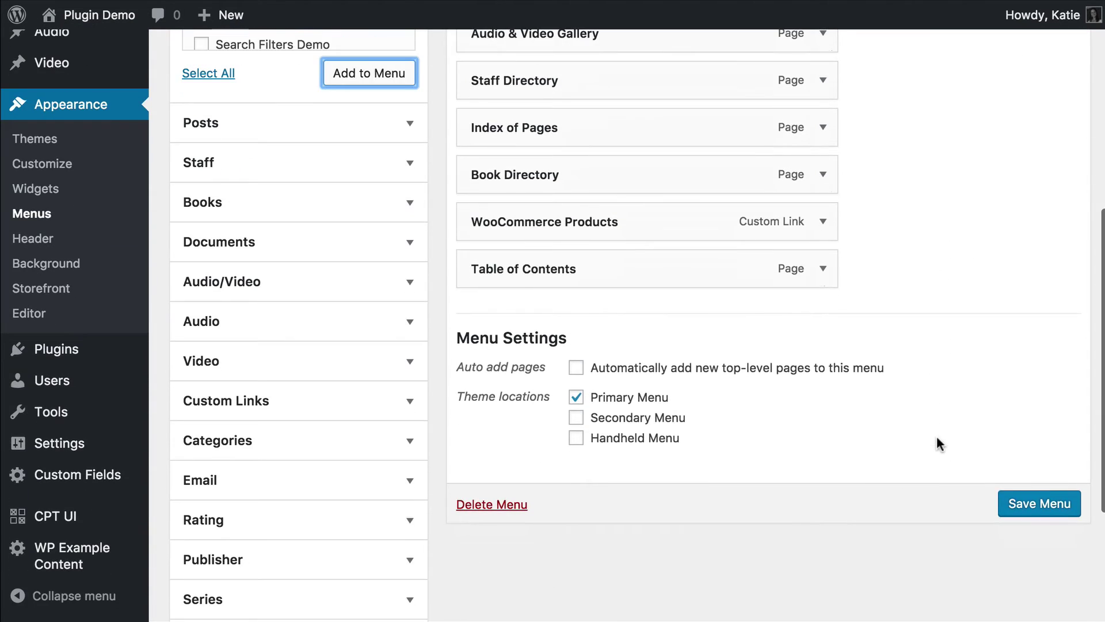
pyautogui.scroll(3, 940, 443)
pyautogui.scroll(2, 579, 397)
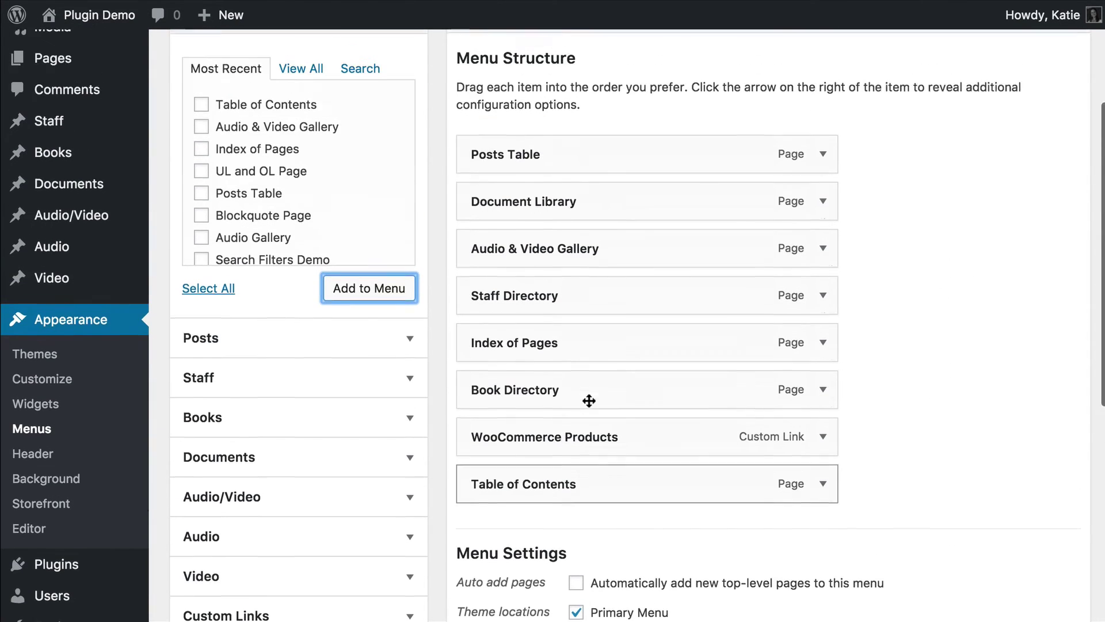
pyautogui.scroll(1, 588, 401)
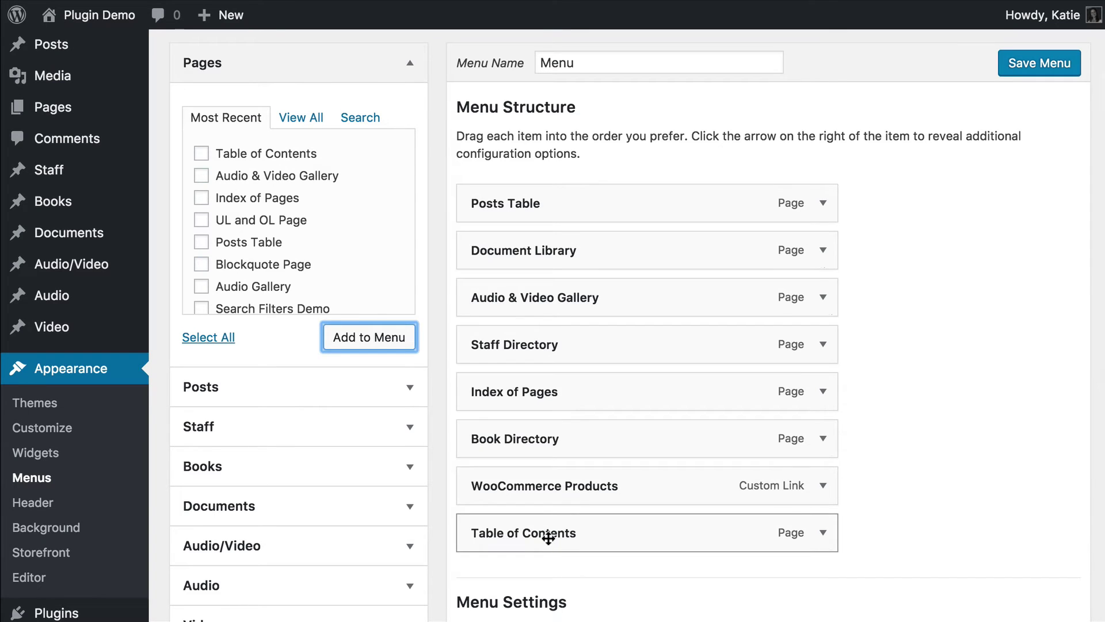
# - Move the Table of Contents item directly below Posts Table in the menu, save the menu, and check the navigation on the live page
pyautogui.moveTo(548, 537); pyautogui.dragTo(548, 255)
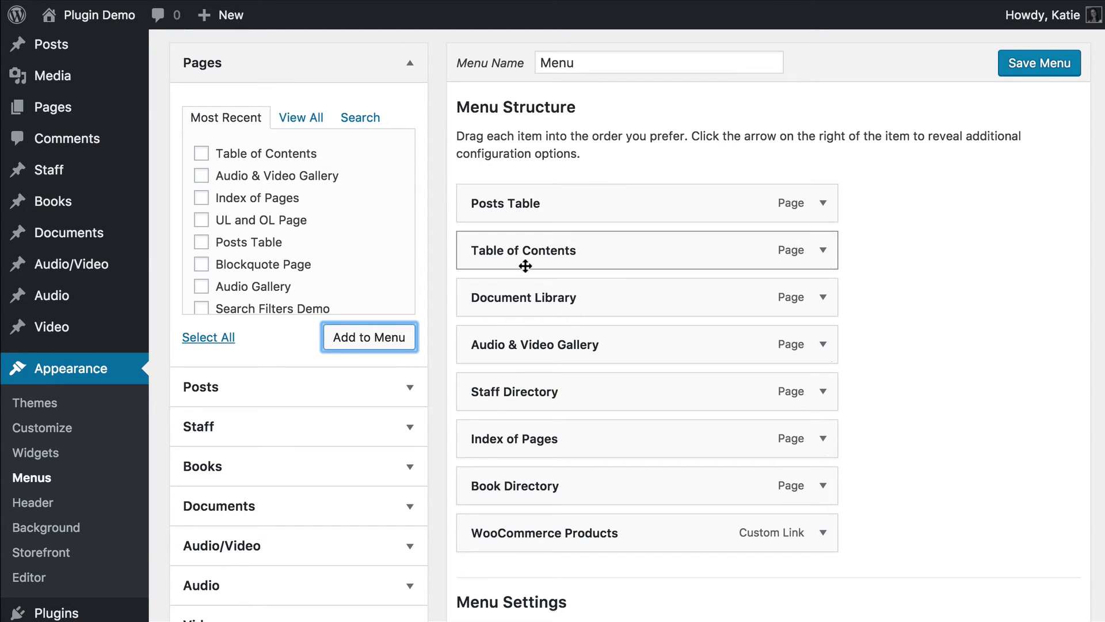
pyautogui.click(1030, 68)
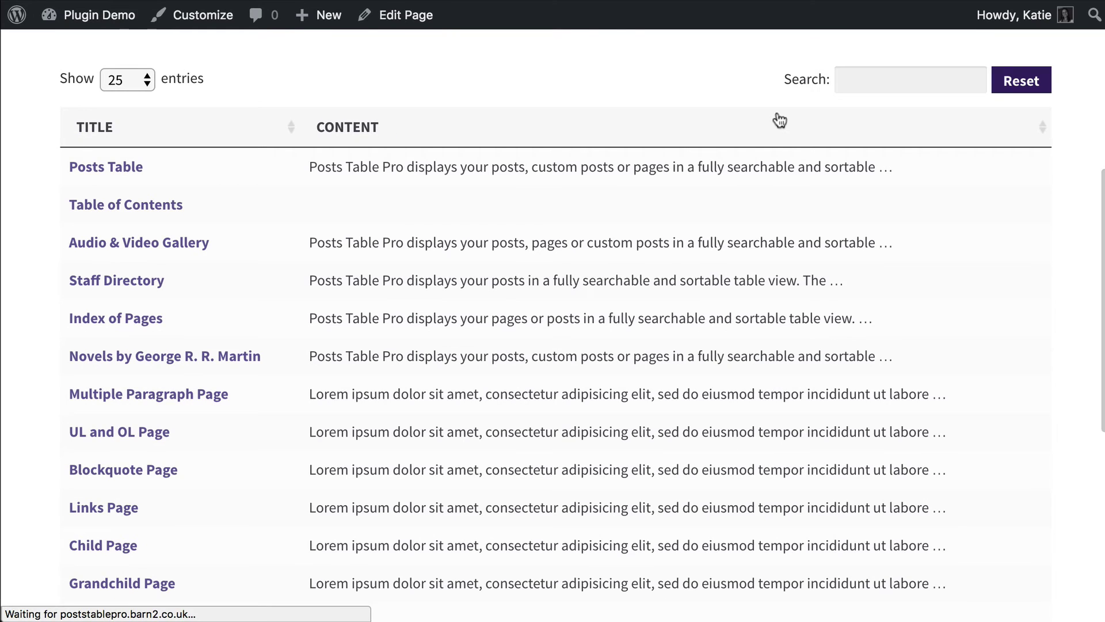
pyautogui.scroll(6, 779, 118)
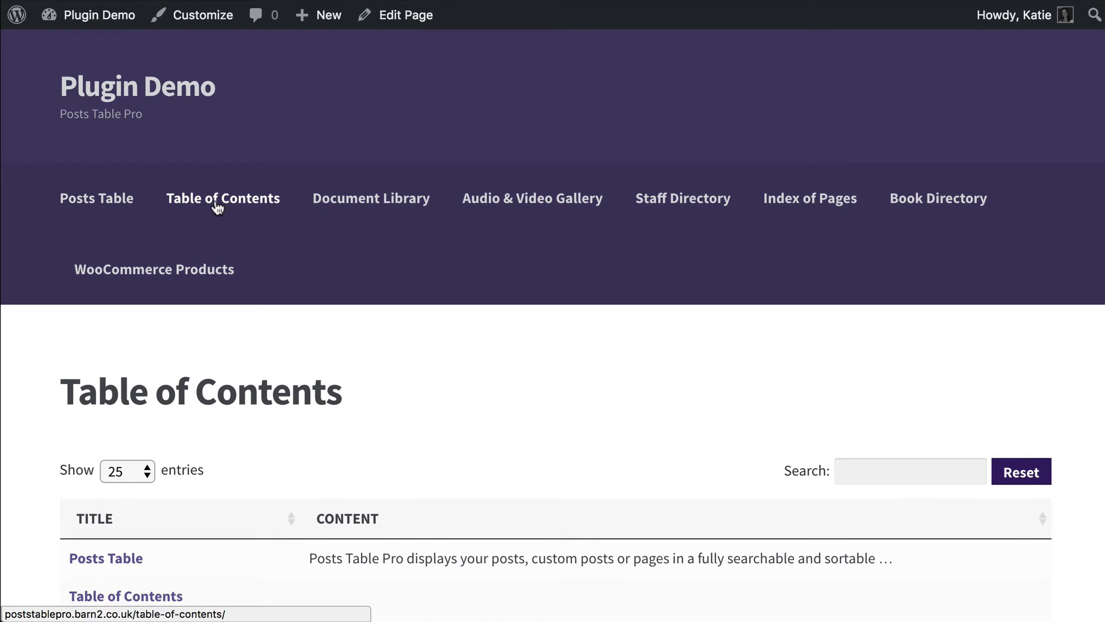
pyautogui.scroll(-5, 363, 325)
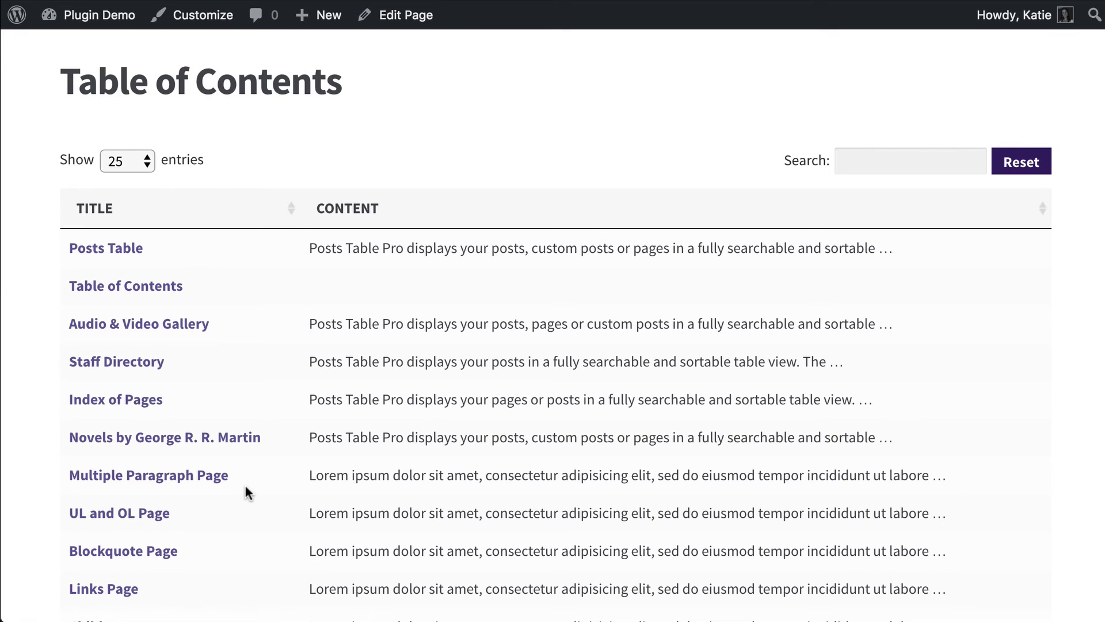
# - Search the live Table of Contents table for "novels" and clear the search term again
pyautogui.click(863, 161)
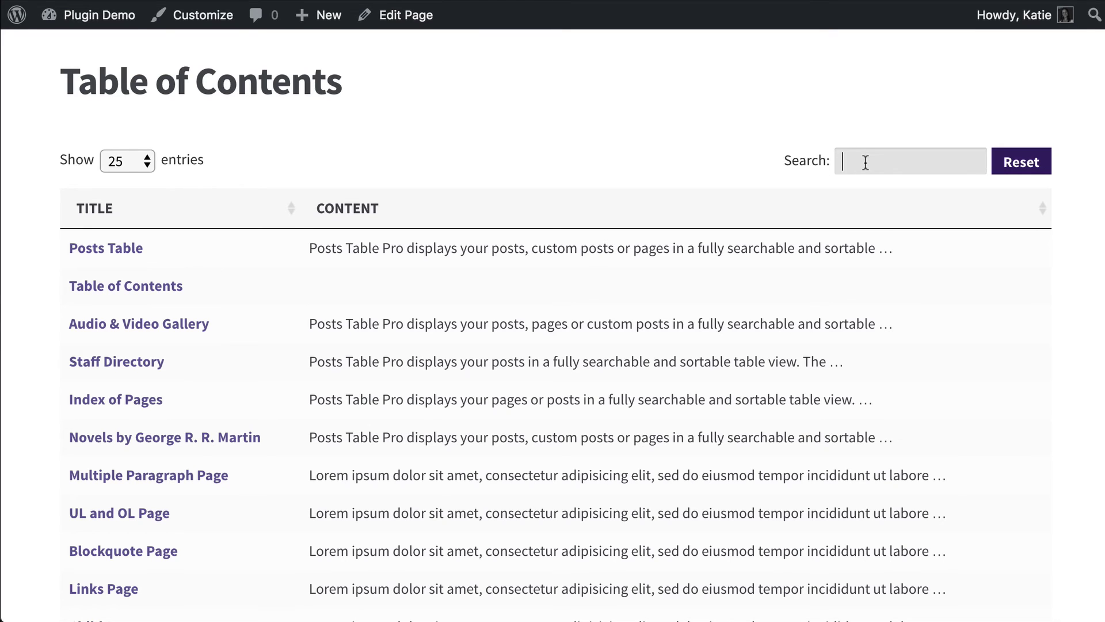
pyautogui.write('novels')
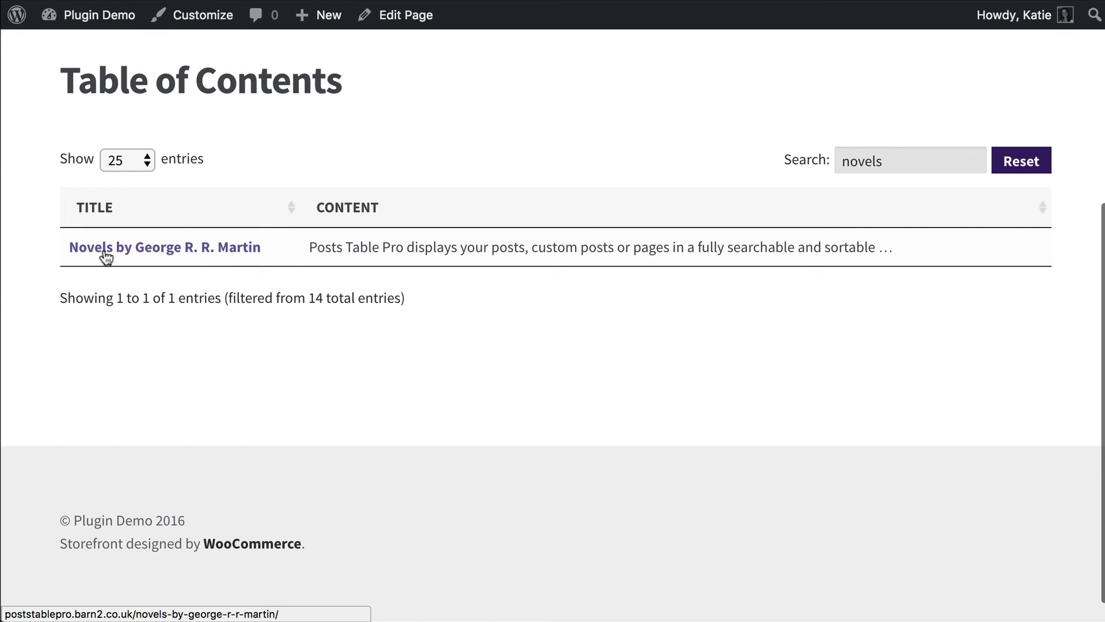
pyautogui.moveTo(905, 161); pyautogui.dragTo(829, 164)
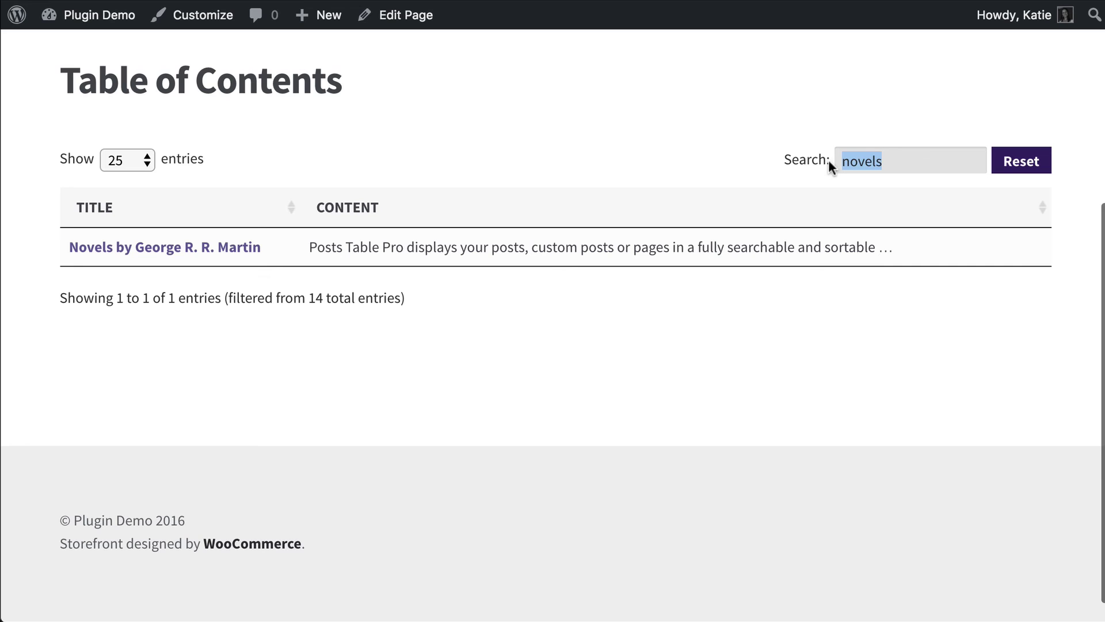
pyautogui.press('BackSpace')
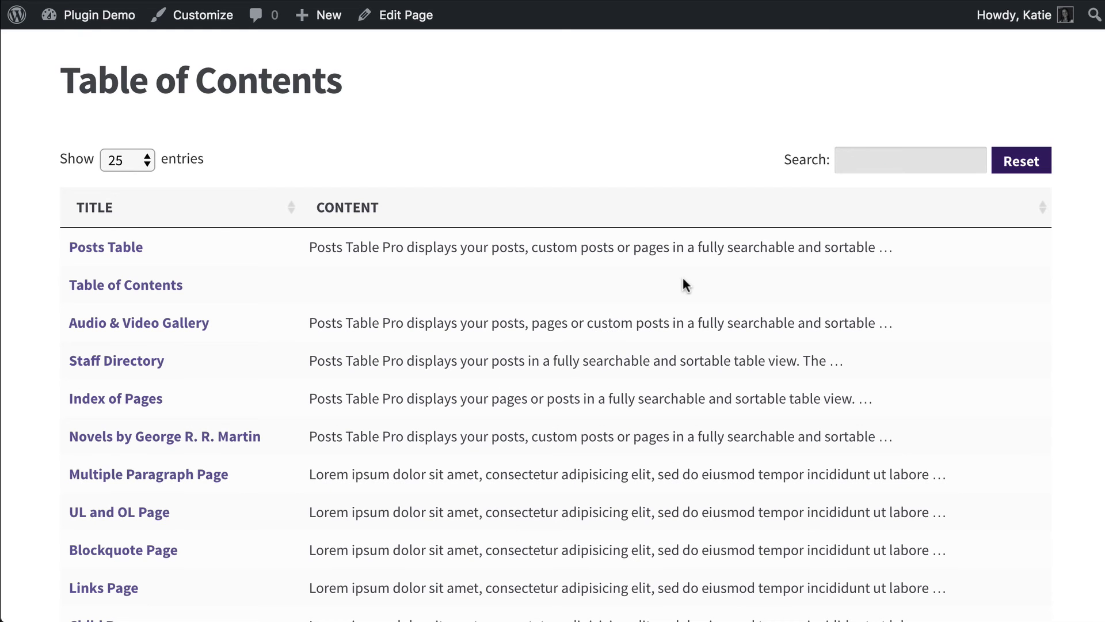
# - Sort the table by title in ascending order and show 10 entries per page, checking the pagination below it
pyautogui.click(350, 209)
pyautogui.click(120, 210)
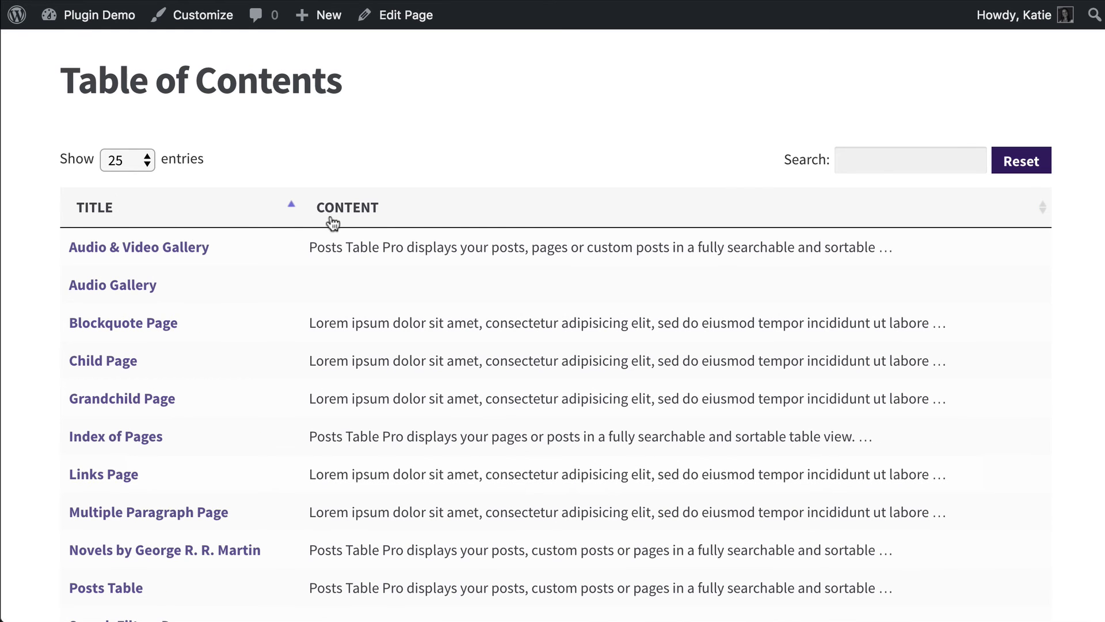
pyautogui.click(145, 162)
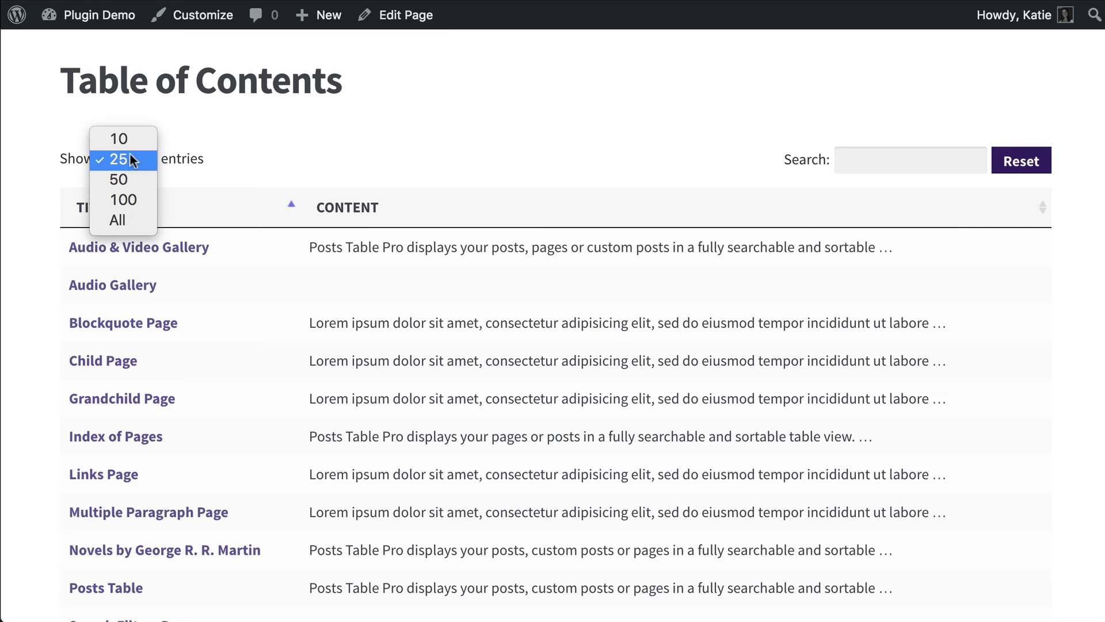
pyautogui.click(119, 139)
pyautogui.scroll(-3, 374, 341)
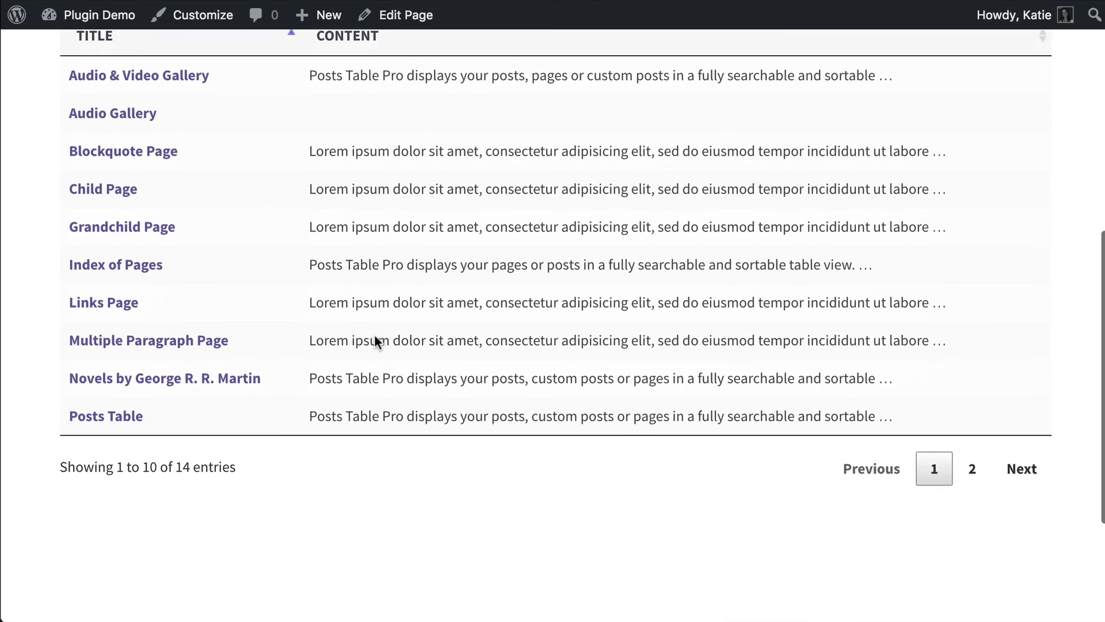
pyautogui.scroll(3, 375, 341)
# - Set the table to show 50 entries per page and look through the longer list
pyautogui.click(127, 115)
pyautogui.click(516, 420)
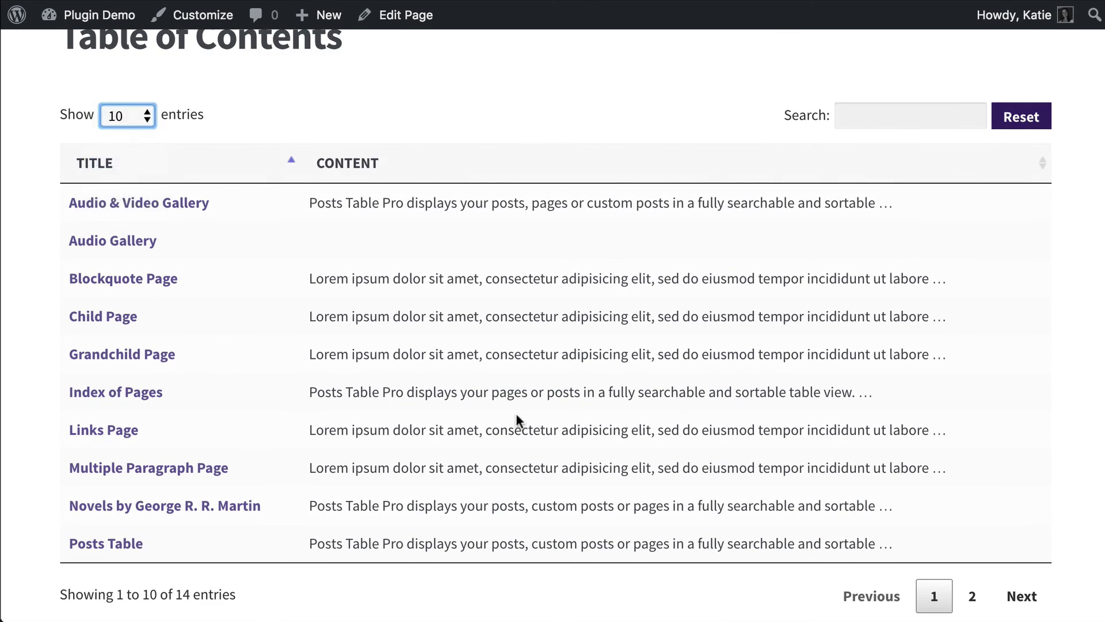
pyautogui.press('Down')
pyautogui.press('Down')
pyautogui.scroll(-3, 526, 407)
pyautogui.scroll(3, 517, 401)
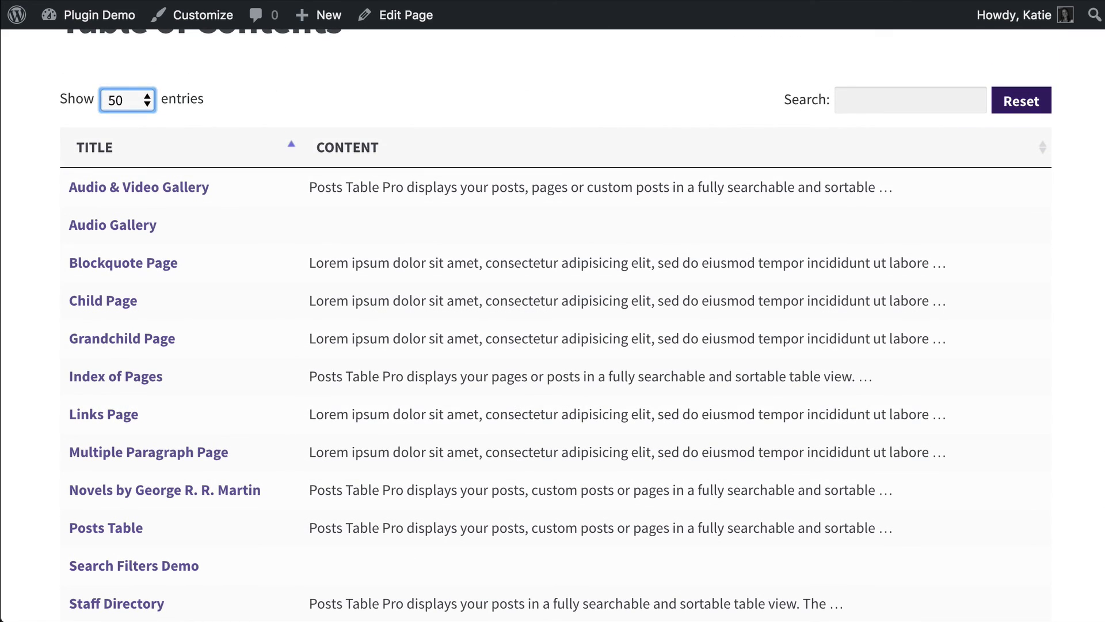
# - Narrow the browser window to phone width to check the table's responsive layout, and widen it again
pyautogui.moveTo(1104, 240); pyautogui.dragTo(369, 268)
pyautogui.scroll(5, 355, 262)
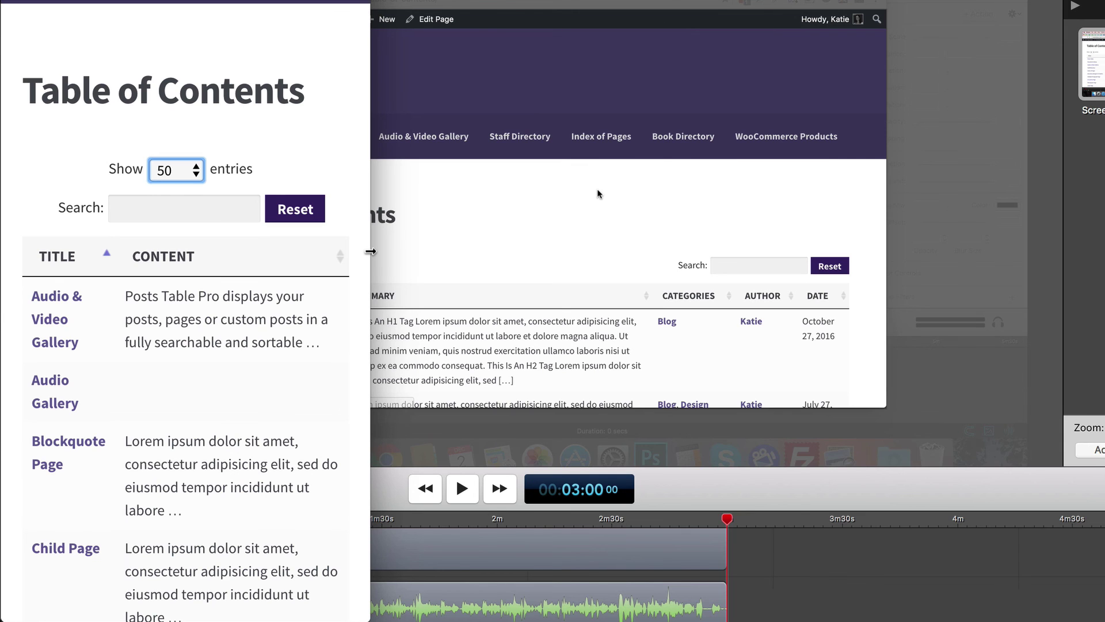
pyautogui.moveTo(370, 252); pyautogui.dragTo(1000, 305)
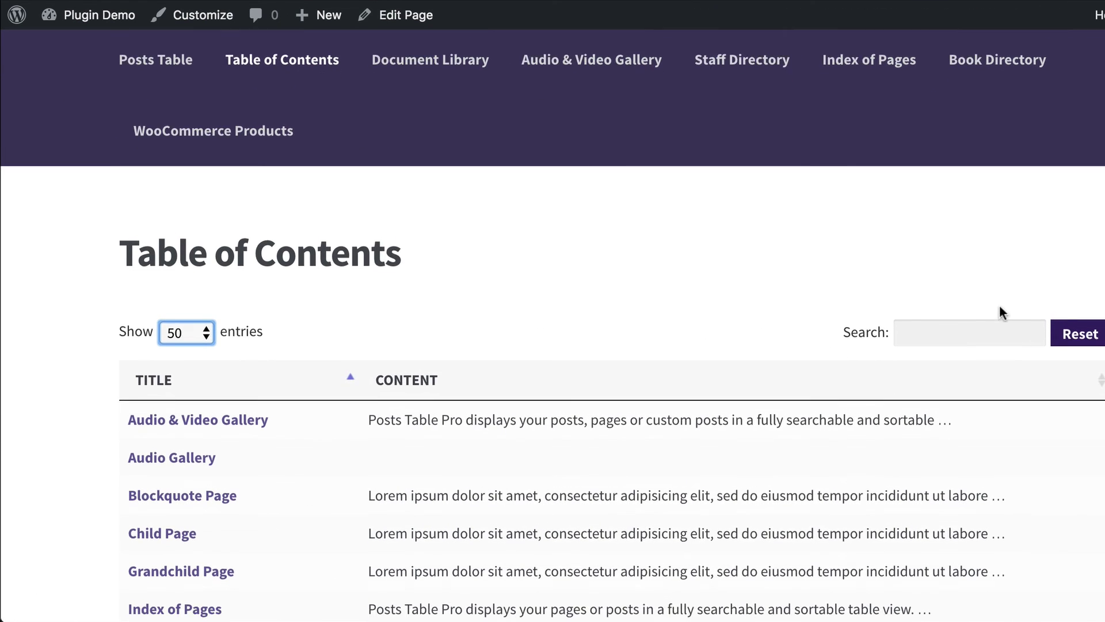
pyautogui.scroll(-3, 998, 305)
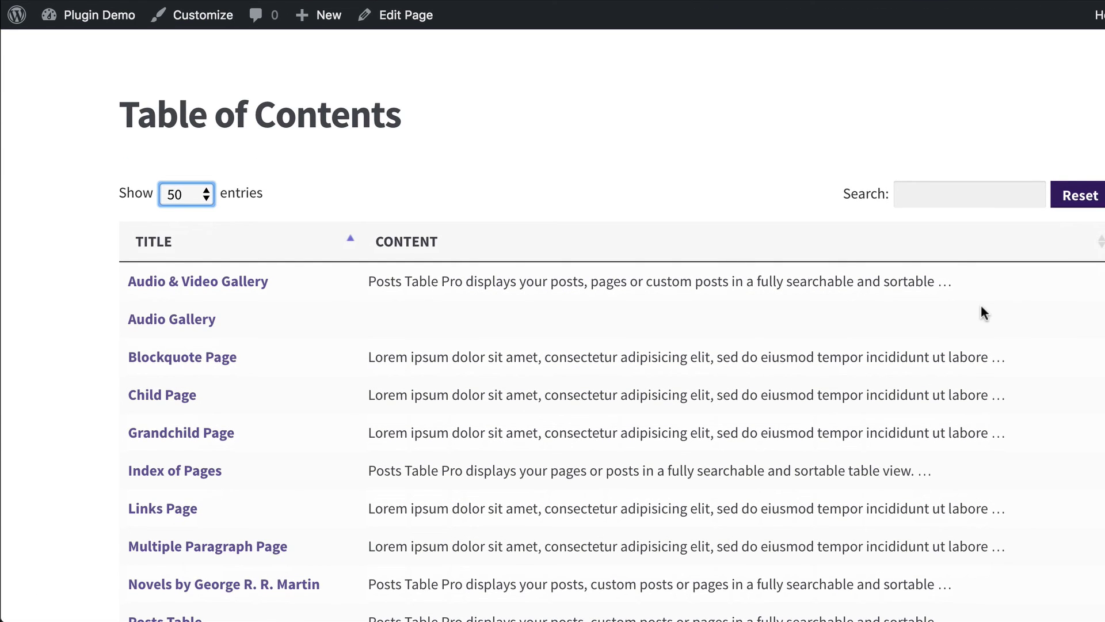